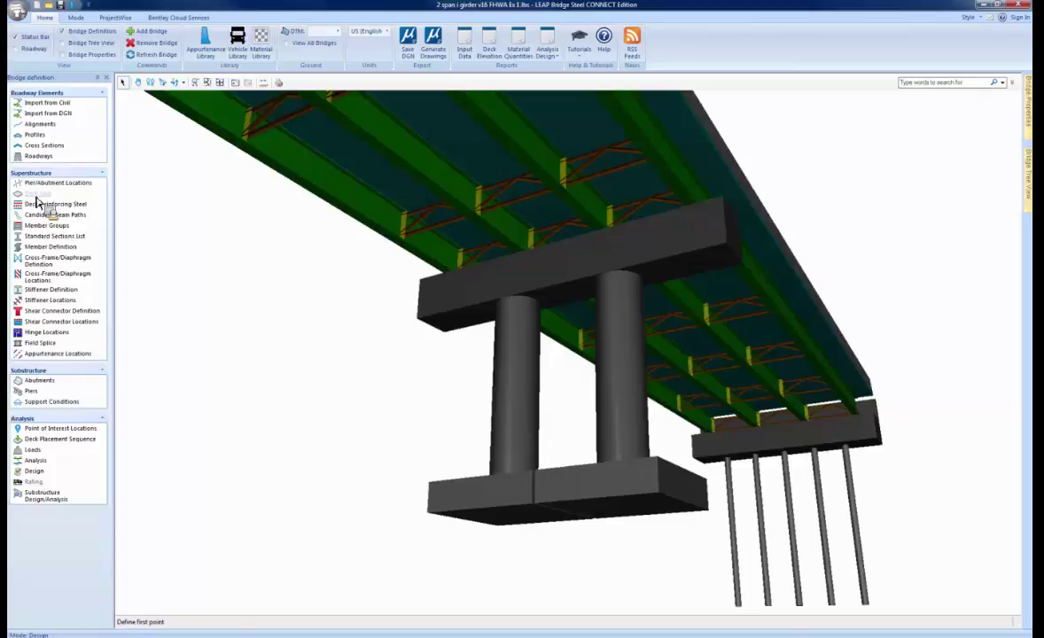
- Generate new plates for the members in all groups in the Member Definition, accepting the reset of the existing member elements
left_click_drag(37, 202, 56, 232)
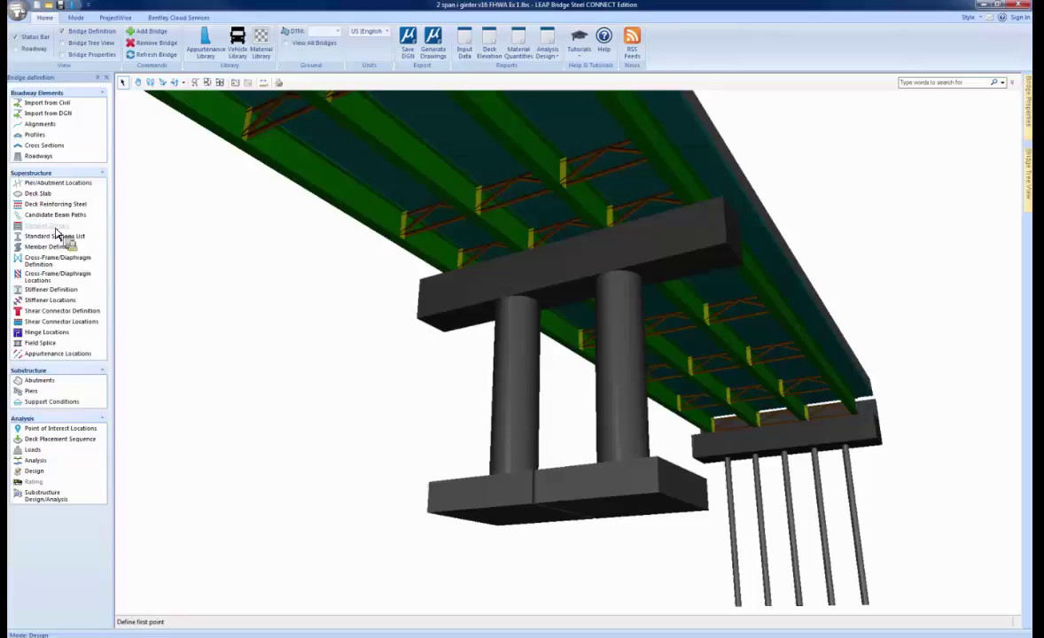
left_click_drag(56, 232, 49, 253)
left_click_drag(49, 251, 298, 287)
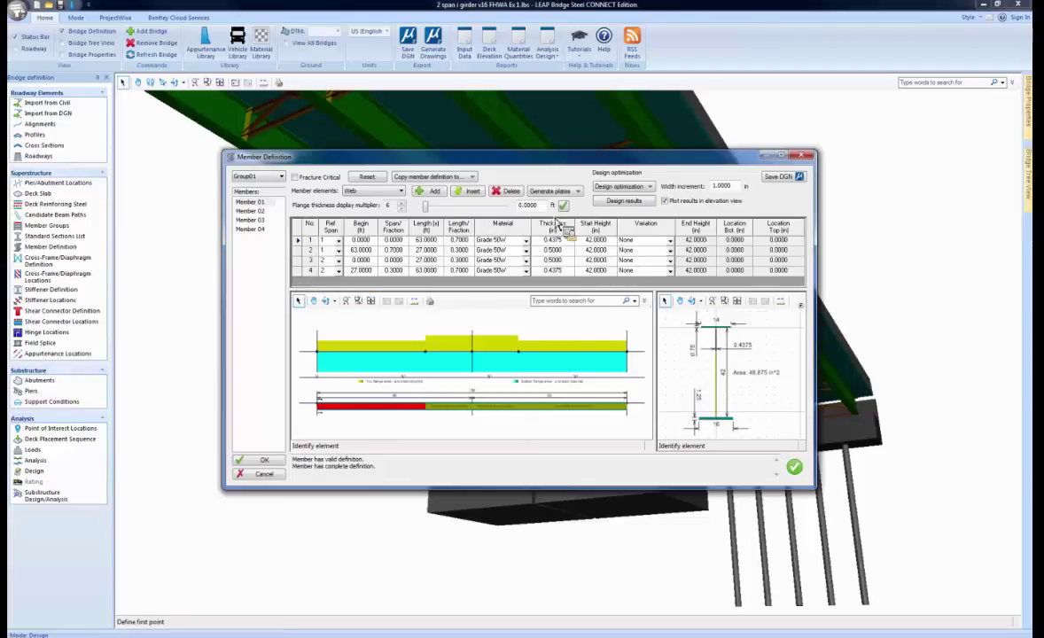
left_click_drag(487, 158, 430, 153)
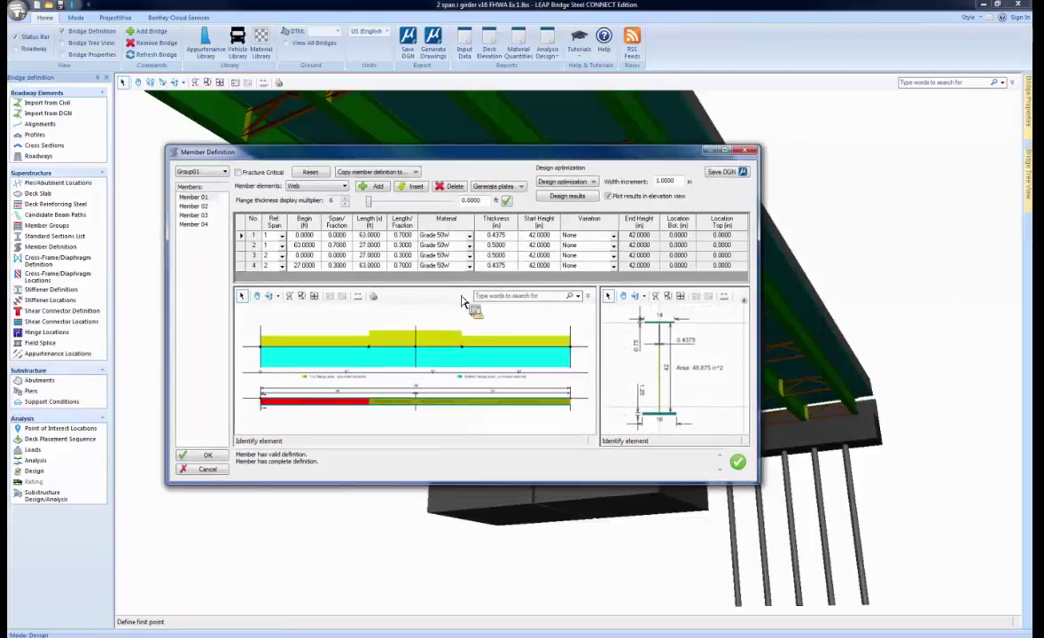
left_click(498, 186)
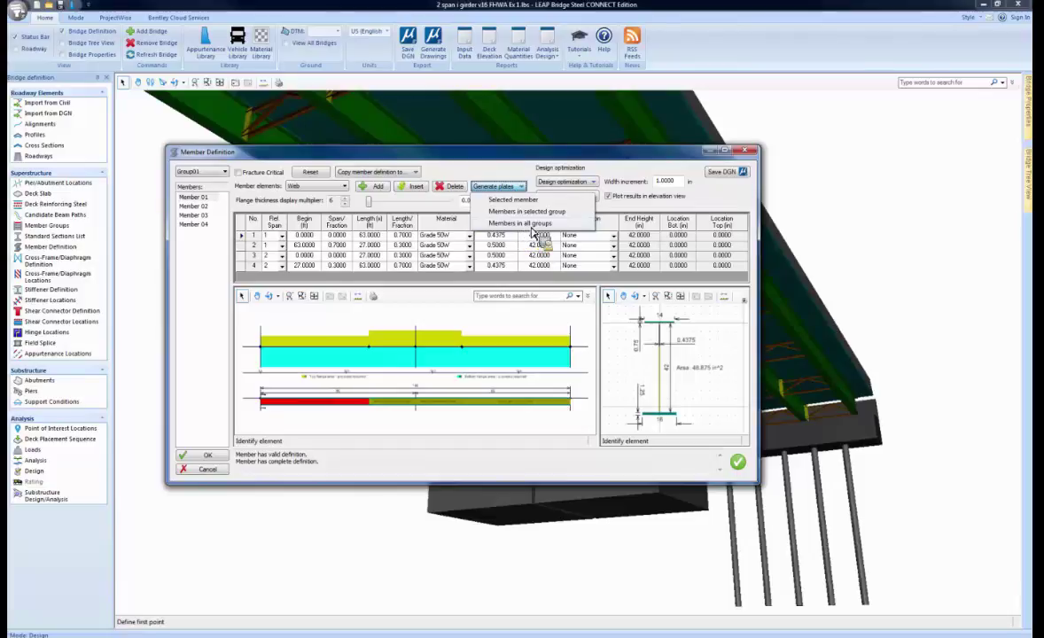
left_click(514, 225)
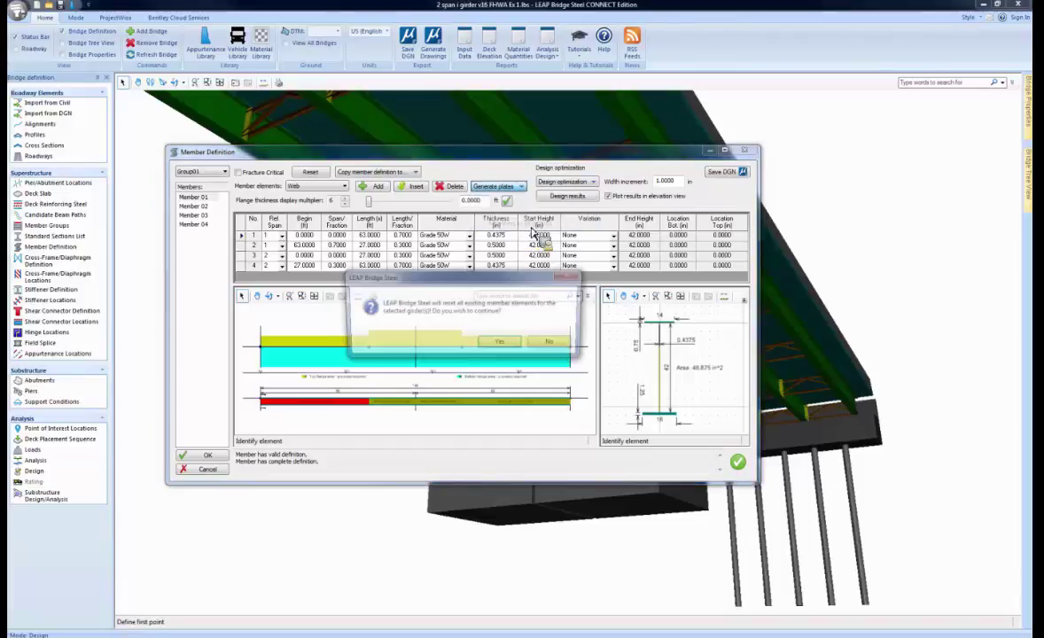
left_click(500, 343)
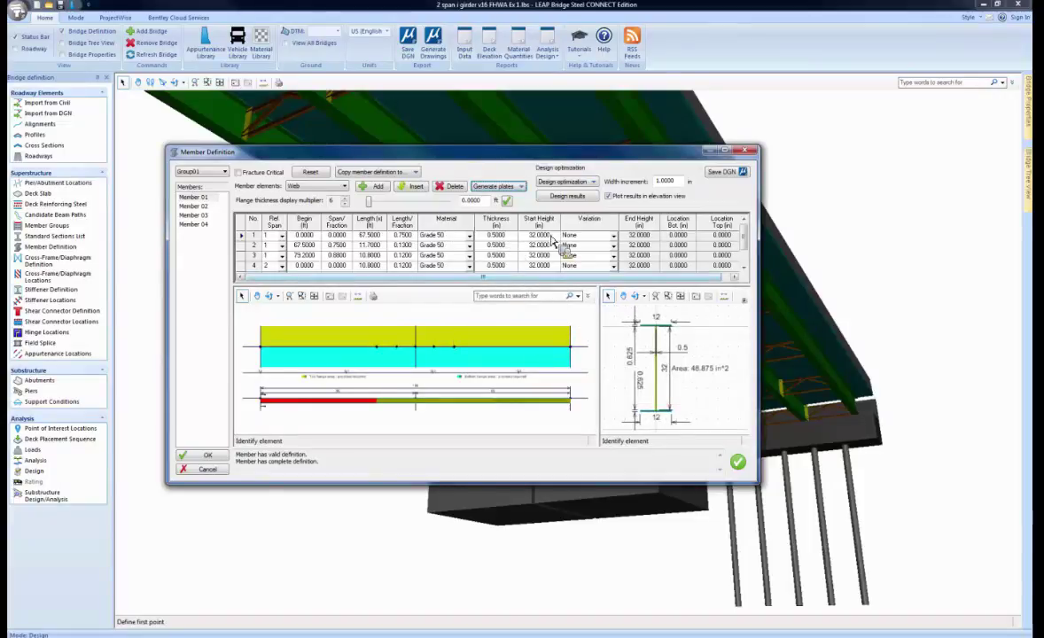
- Review the generated top flange and bottom flange plates of Member 01
left_click(315, 187)
left_click(310, 205)
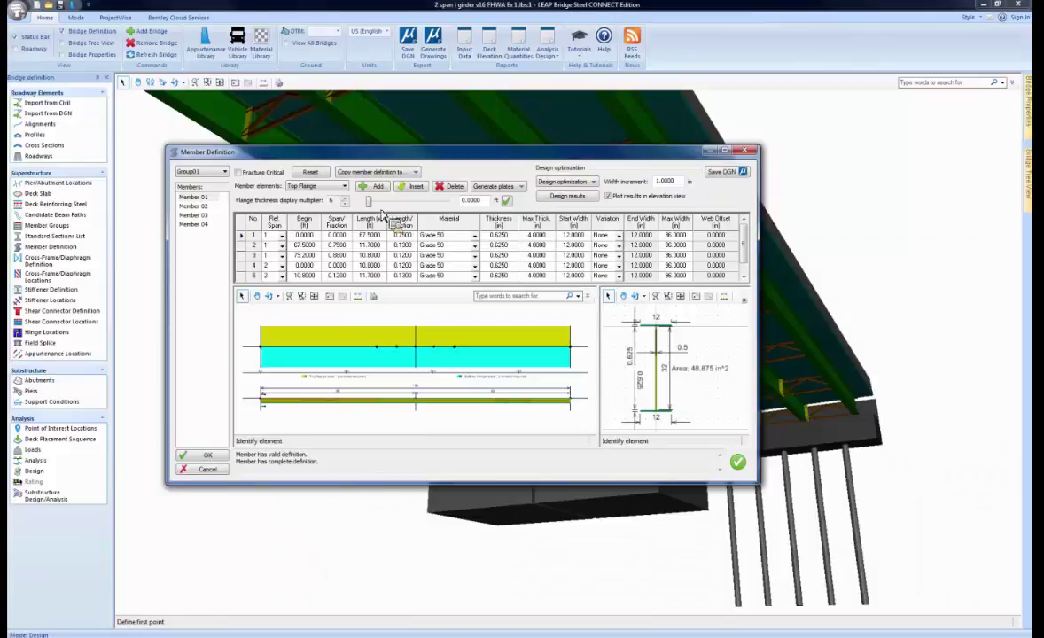
left_click(339, 186)
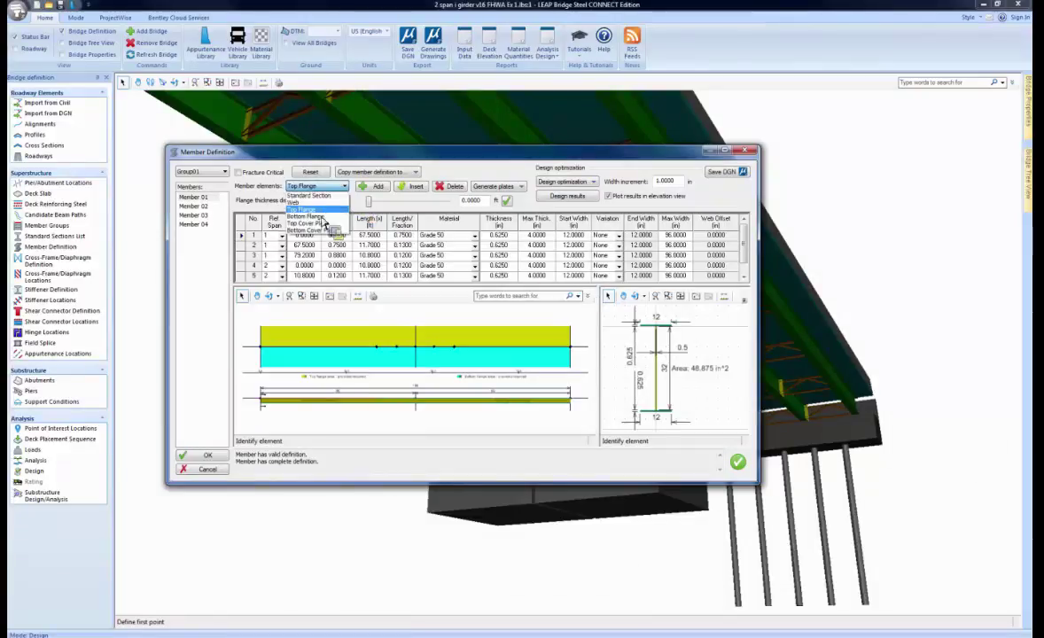
left_click(324, 218)
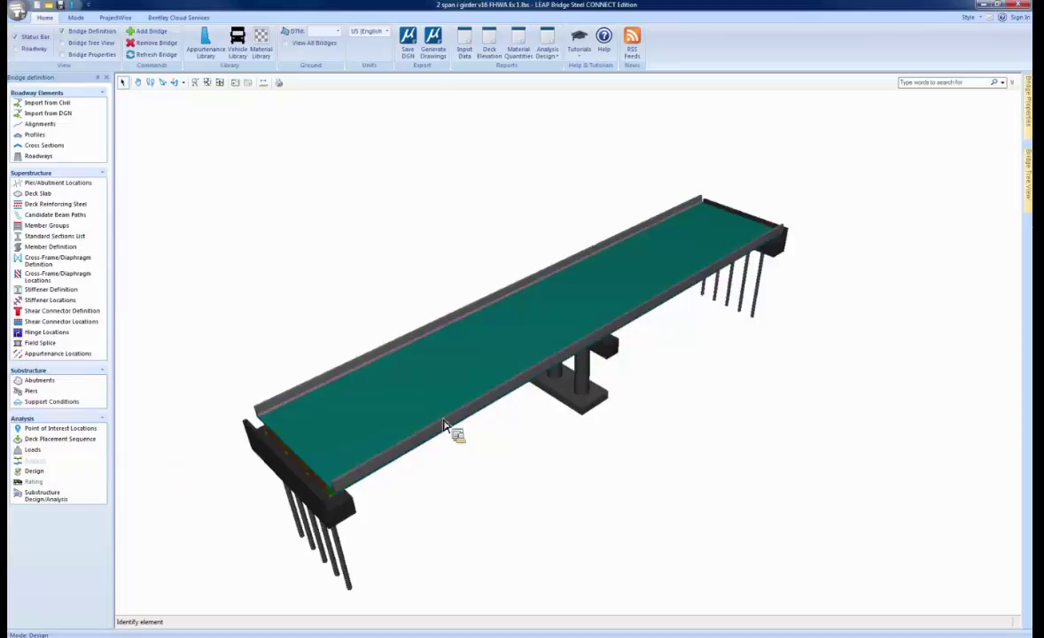
- Set the analysis type to Line Girder and include Group01:Member 01 and Group01:Member 02
left_click(290, 149)
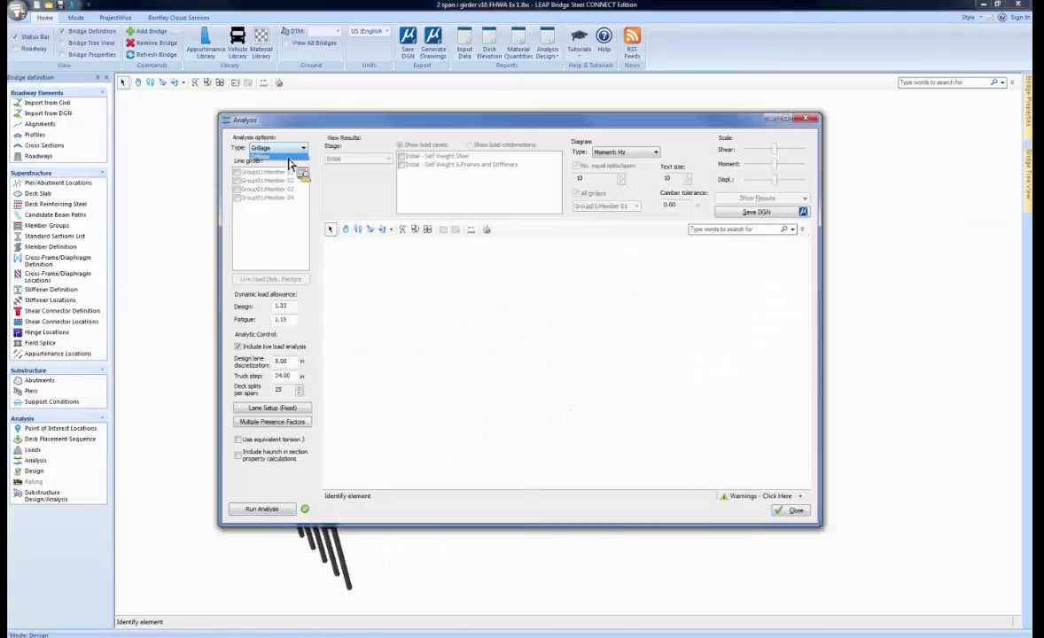
left_click(288, 160)
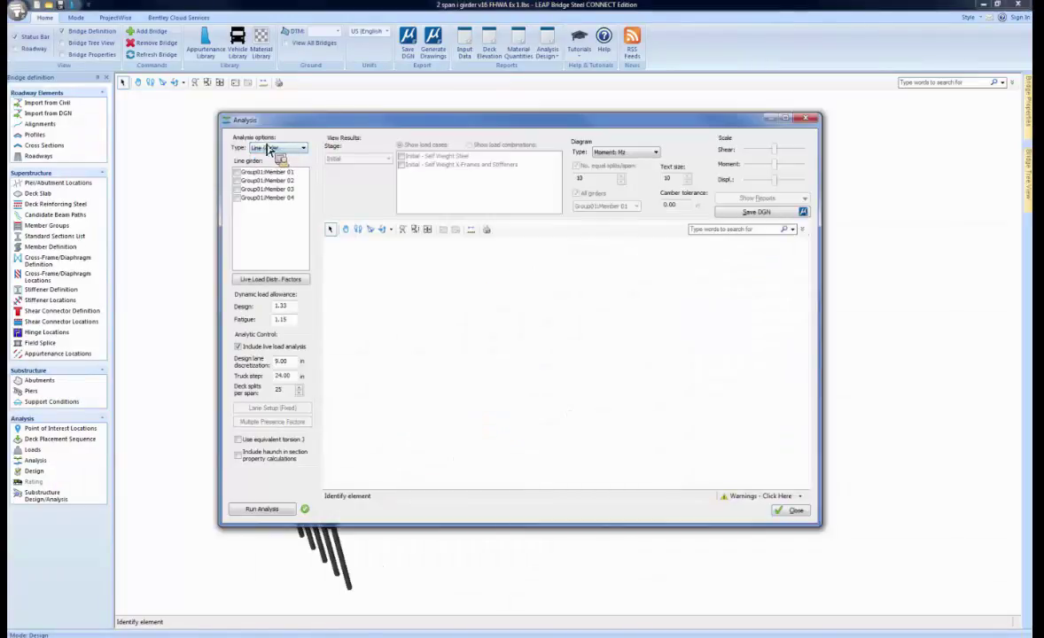
left_click(278, 151)
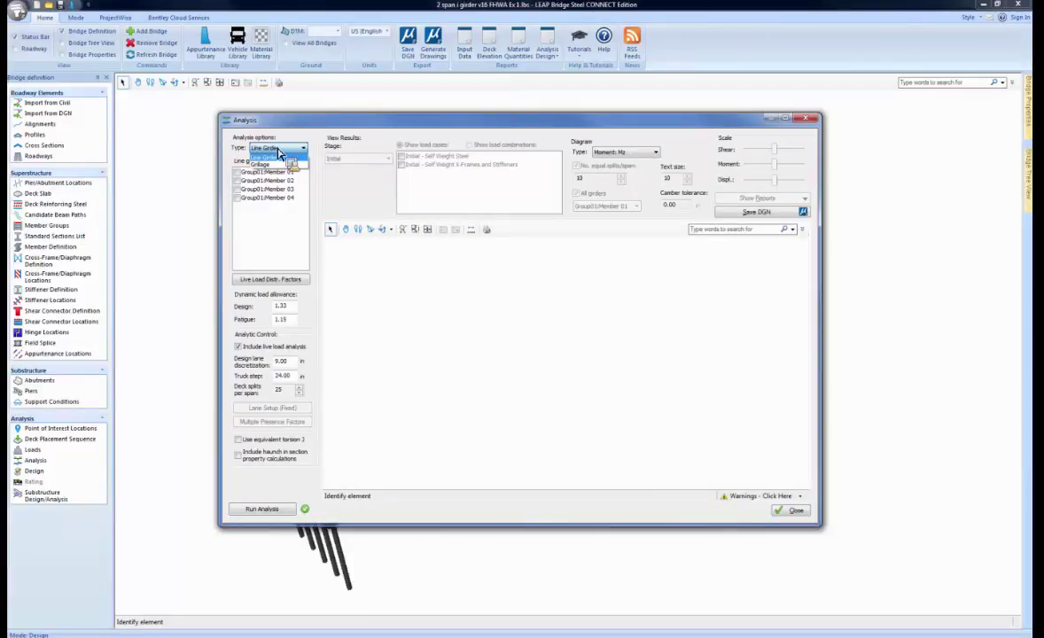
left_click(278, 156)
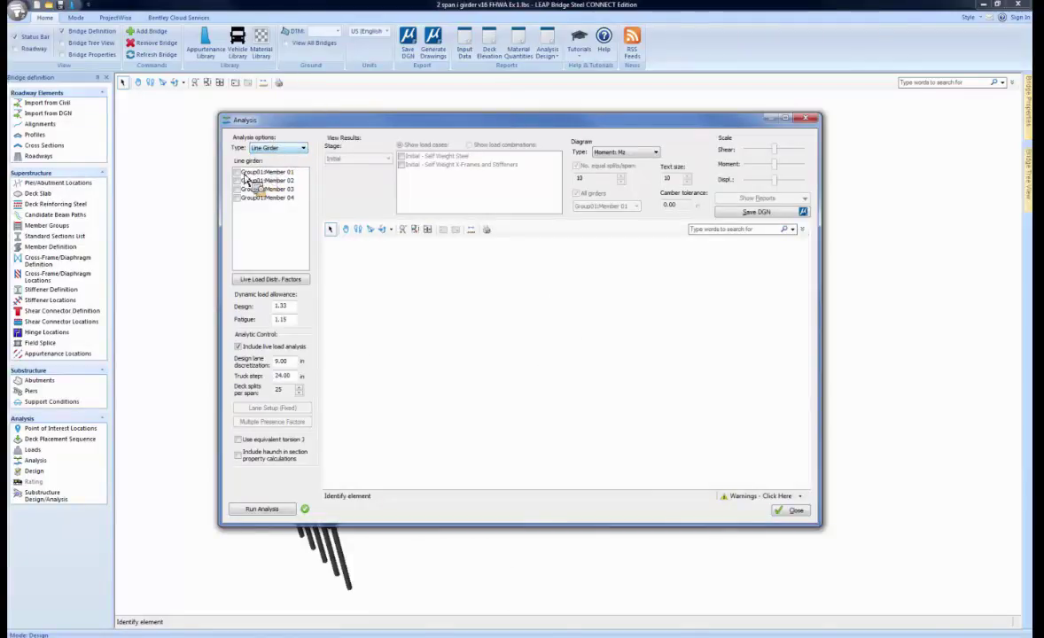
left_click(244, 174)
left_click(244, 181)
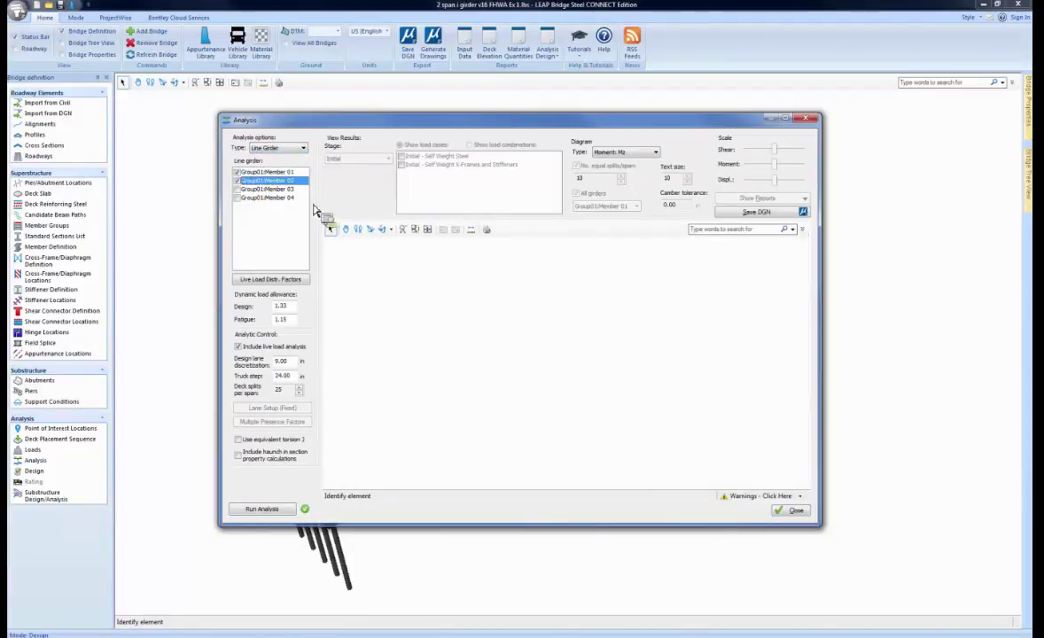
- Run the line girder analysis and close the Analysis window
left_click(262, 510)
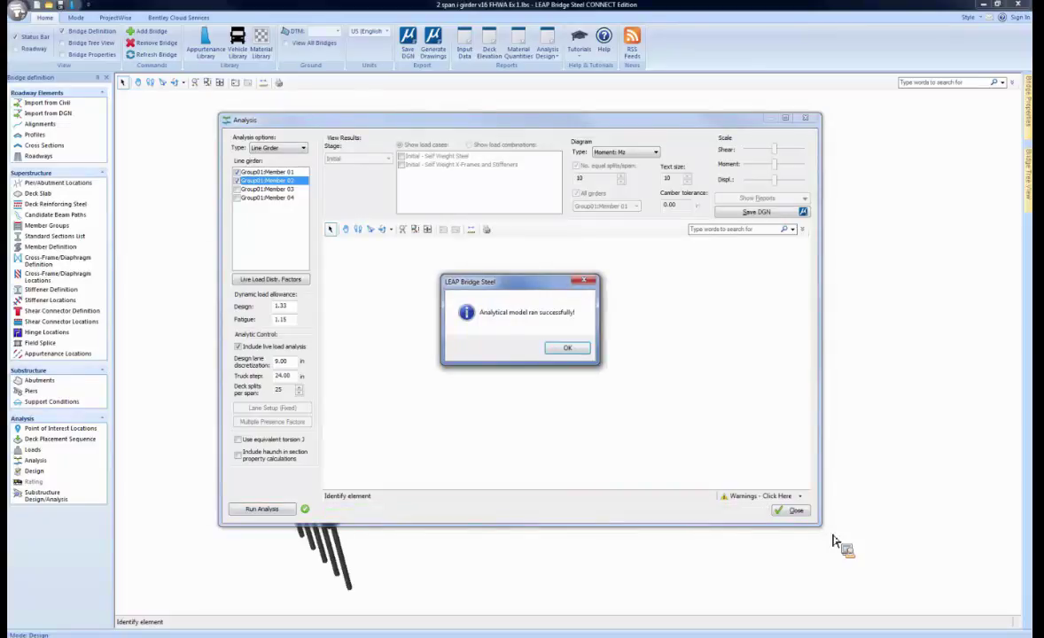
left_click(574, 348)
left_click(793, 511)
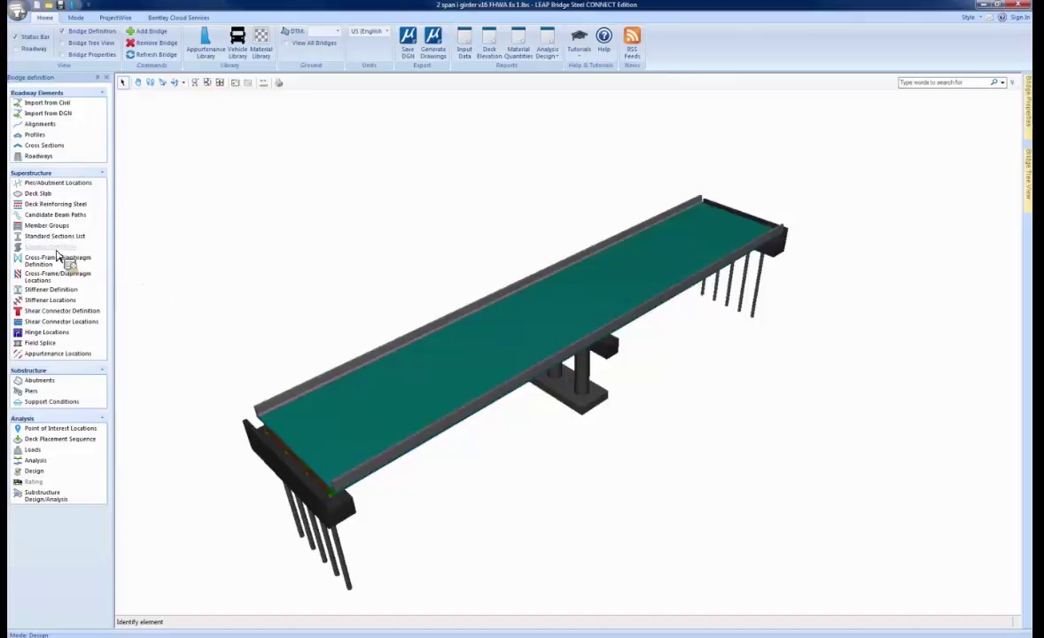
- Run the design optimization for the selected Member 01 in the Member Definition
left_click(56, 251)
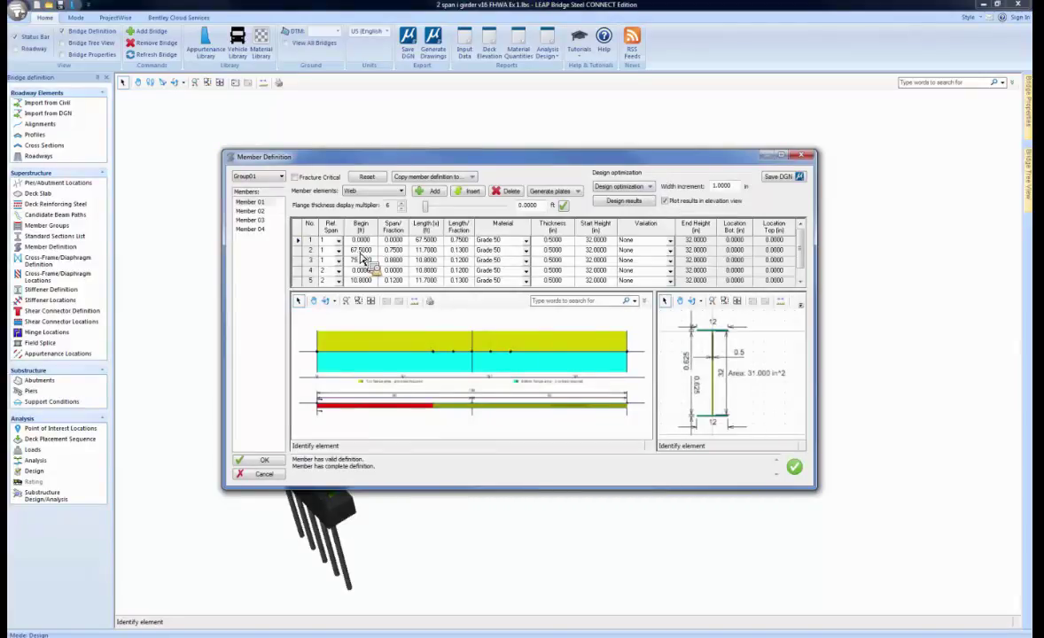
left_click(644, 190)
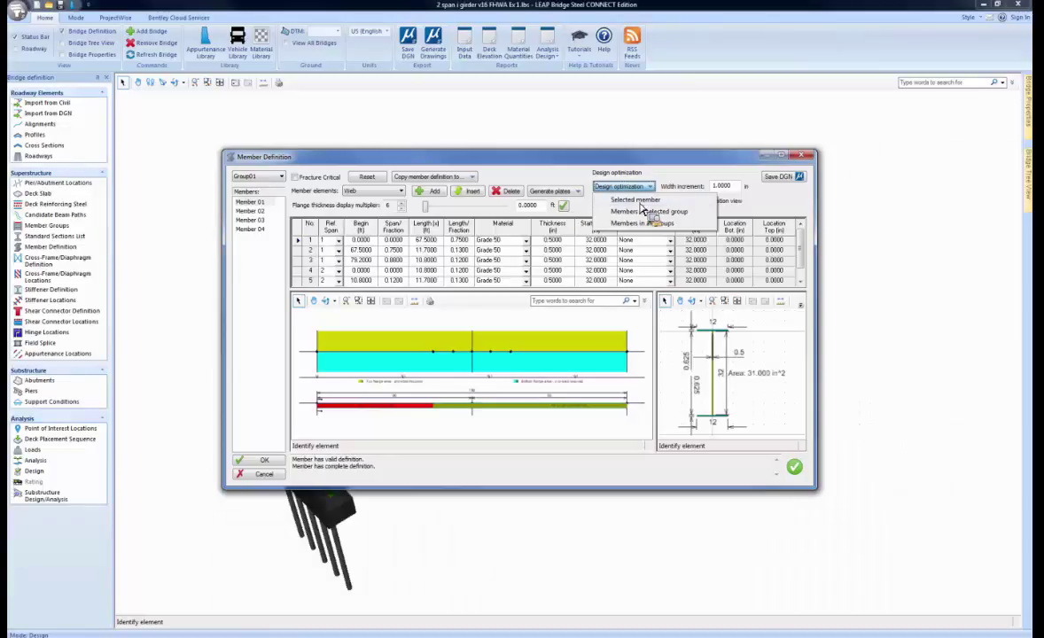
left_click(630, 203)
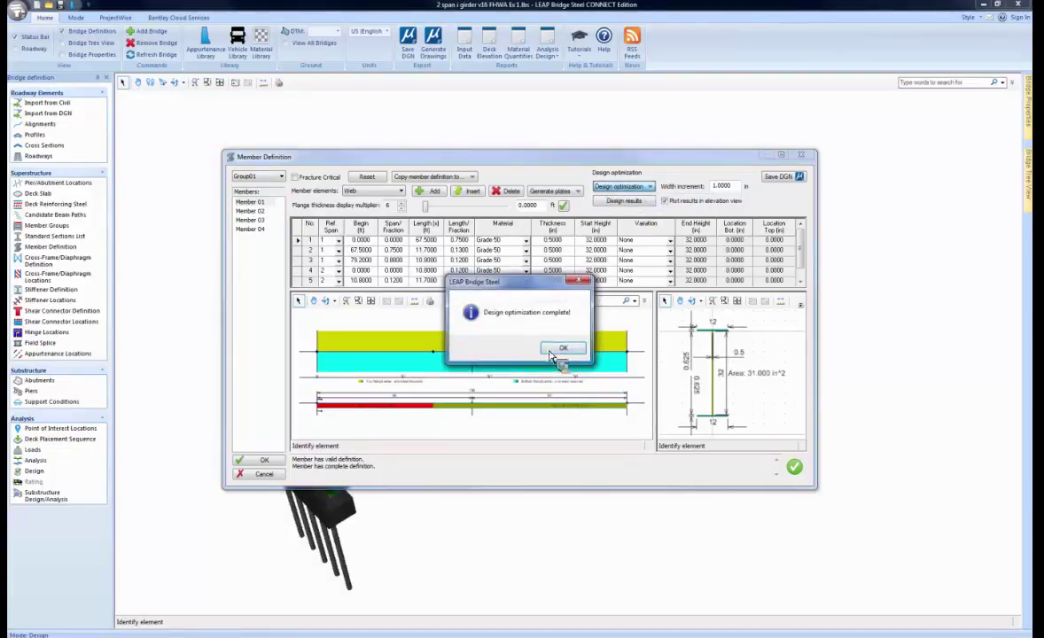
left_click(557, 349)
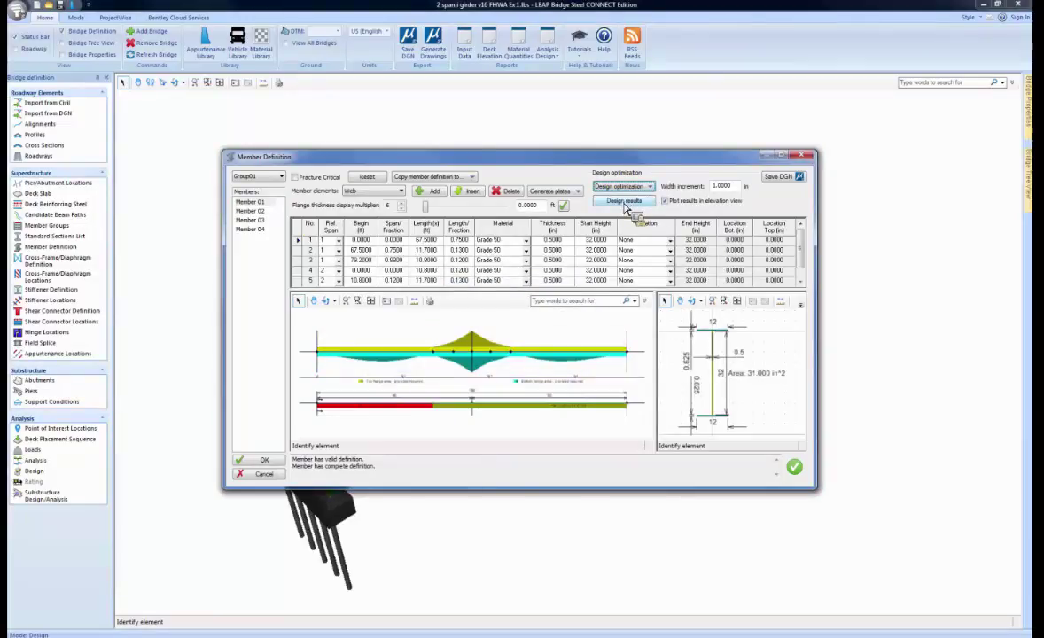
- Produce the design optimization results report for all groups and members and examine the top flange results
left_click(624, 203)
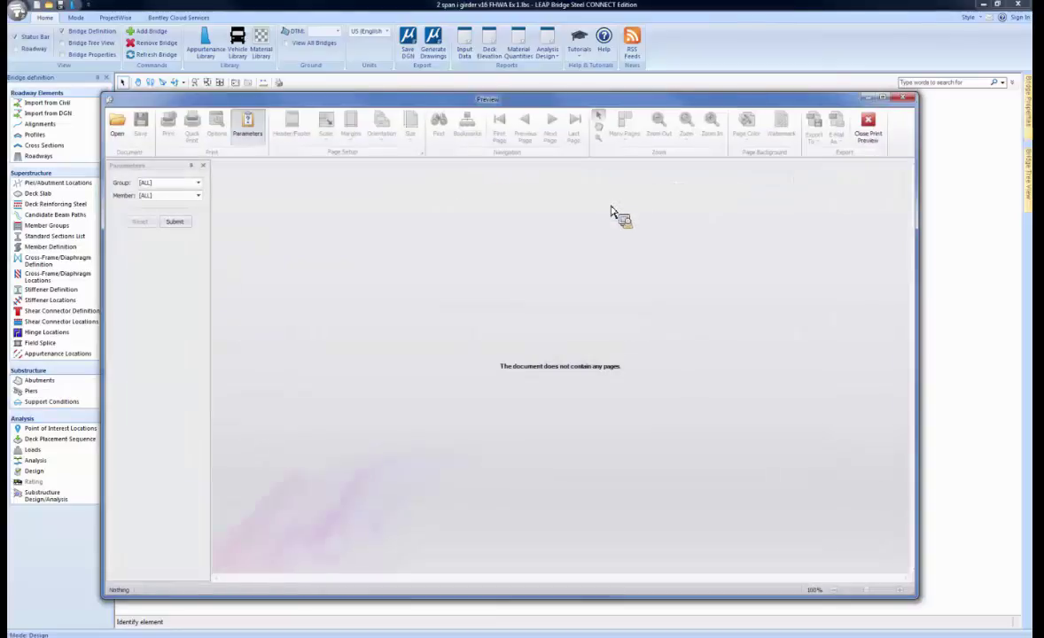
left_click(177, 222)
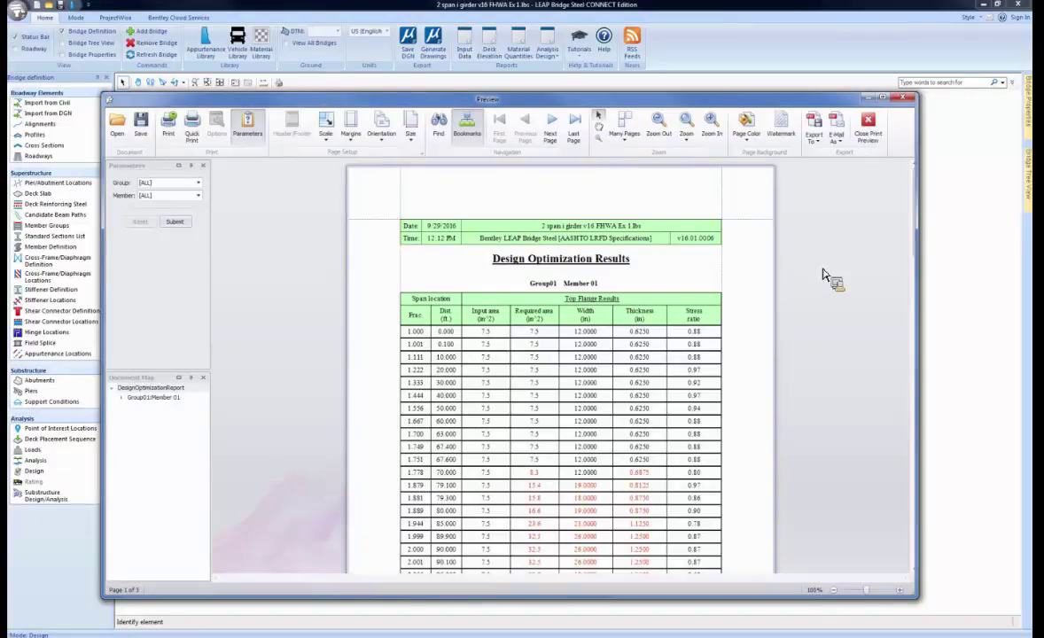
scroll(822, 275, "down", 1)
scroll(824, 277, "down", 3)
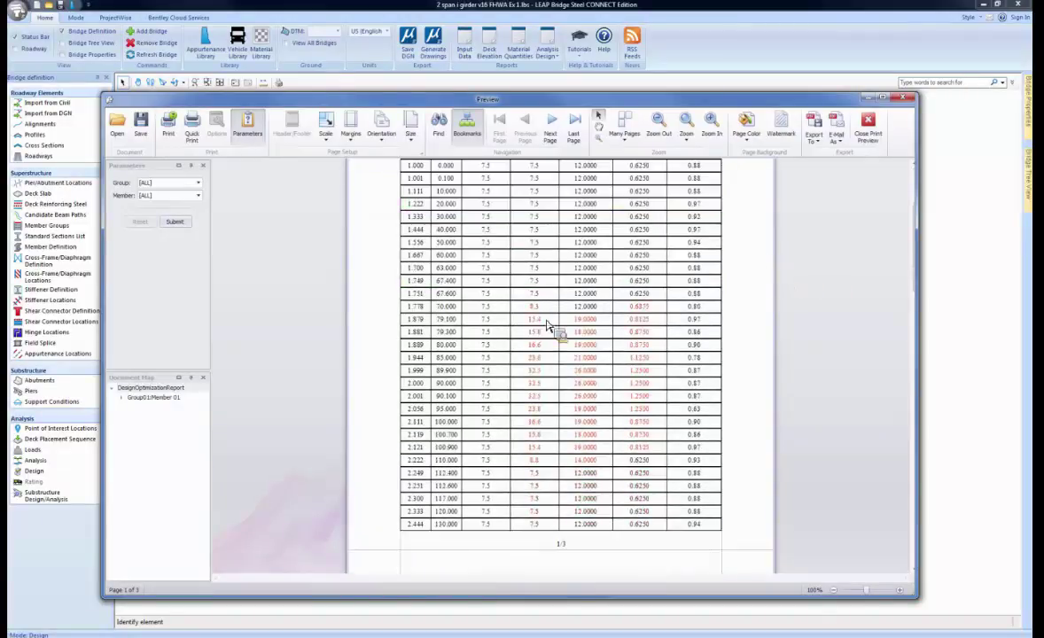
scroll(550, 329, "up", 3)
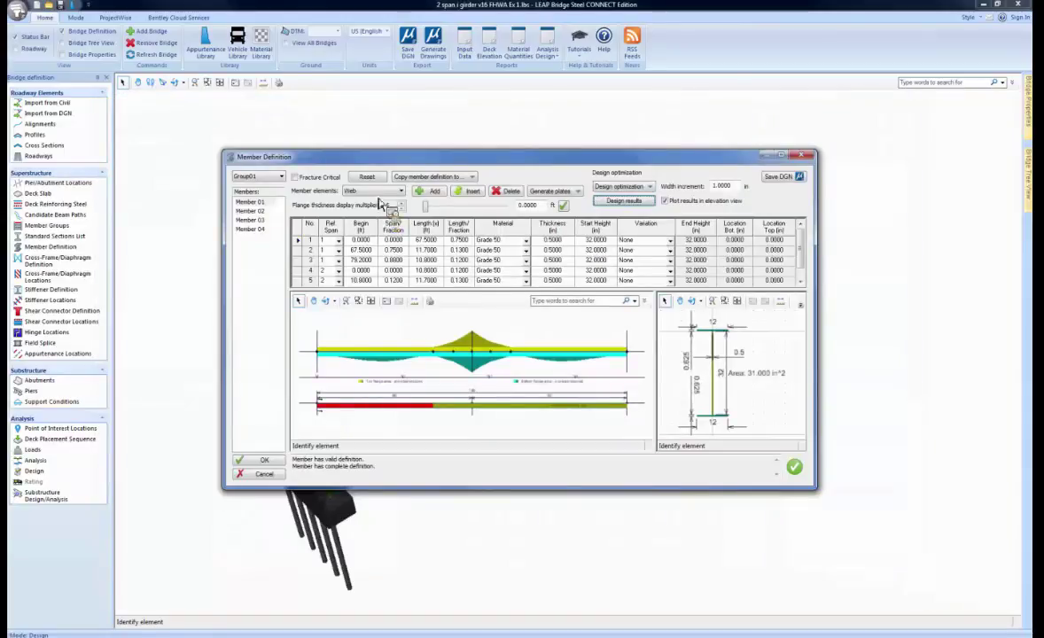
- Set the start width of Member 01's first and sixth top flange plates to 14 in
left_click(359, 191)
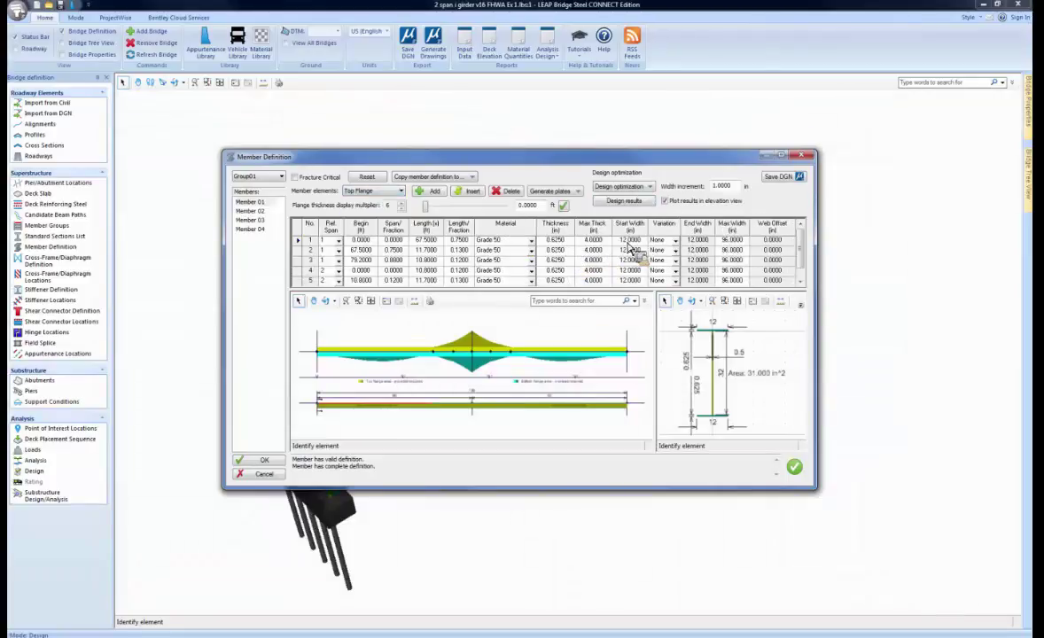
left_click(628, 243)
type("14")
key("Tab")
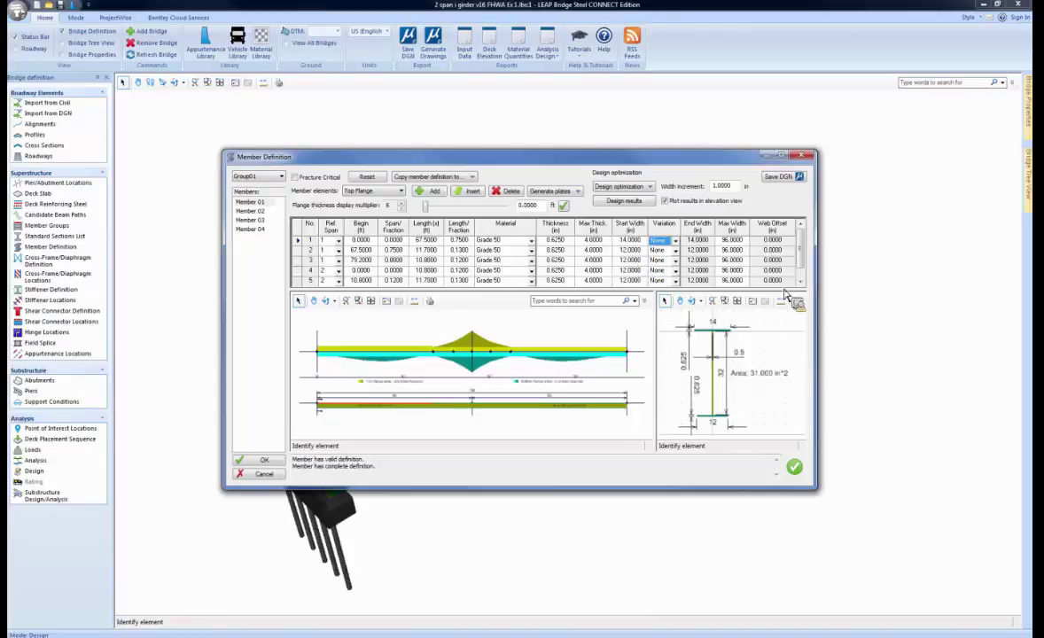
scroll(691, 280, "down", 1)
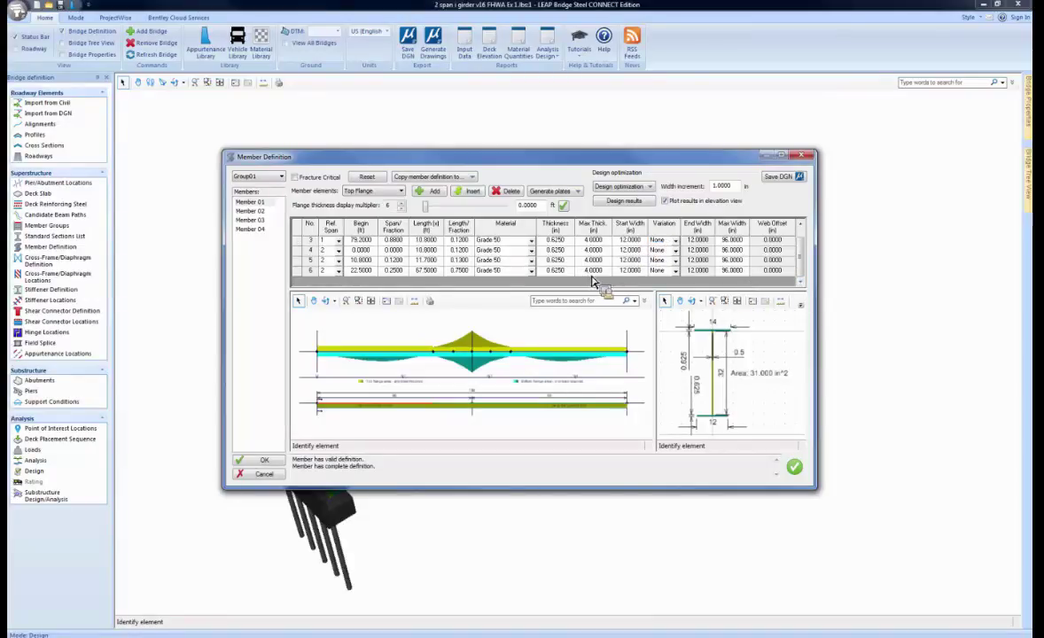
left_click(626, 270)
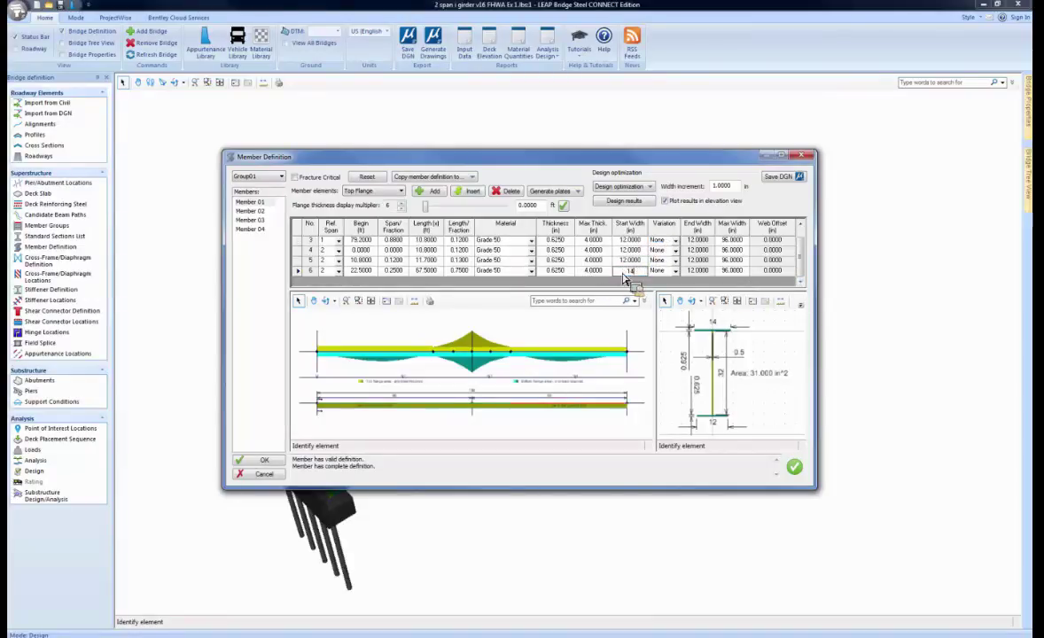
key("Tab")
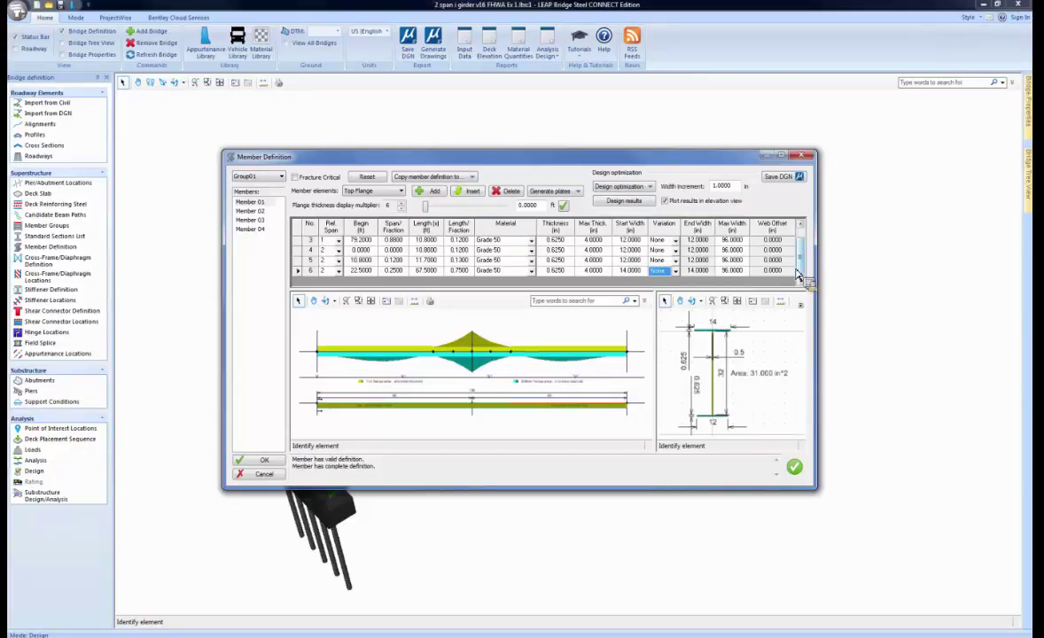
scroll(793, 277, "up", 1)
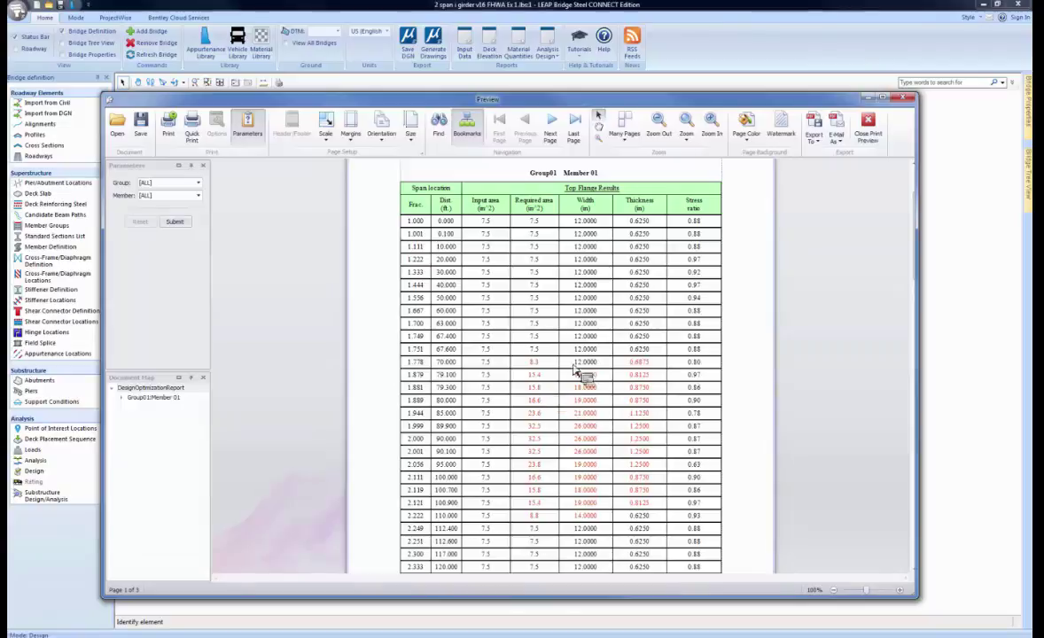
- Close the results report and give Member 01's second top flange plate a thickness of 1 in and a start width of 16 in
left_click(867, 122)
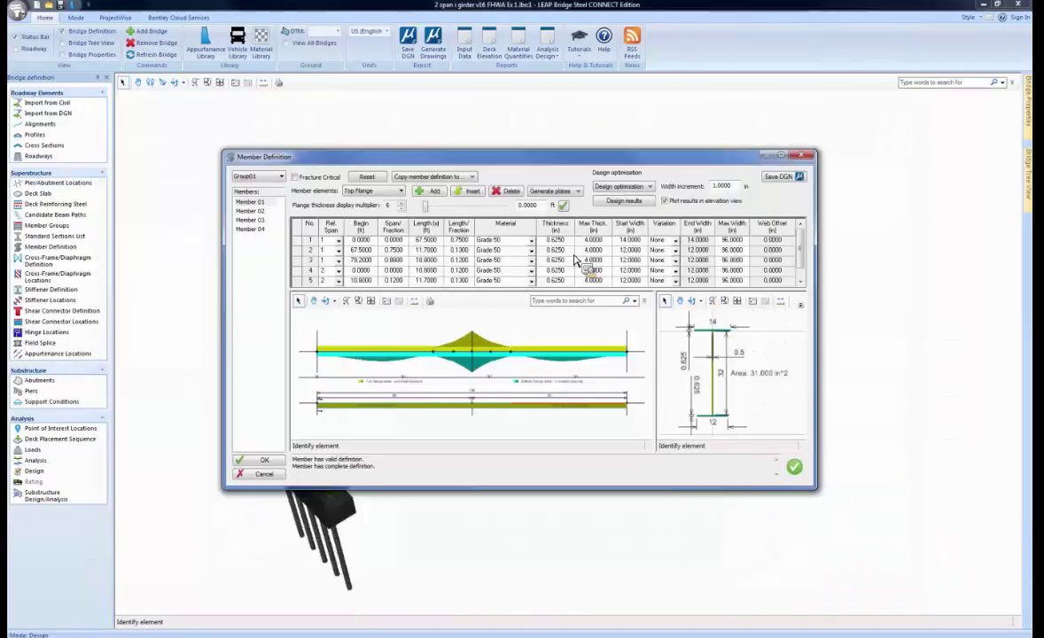
left_click(558, 251)
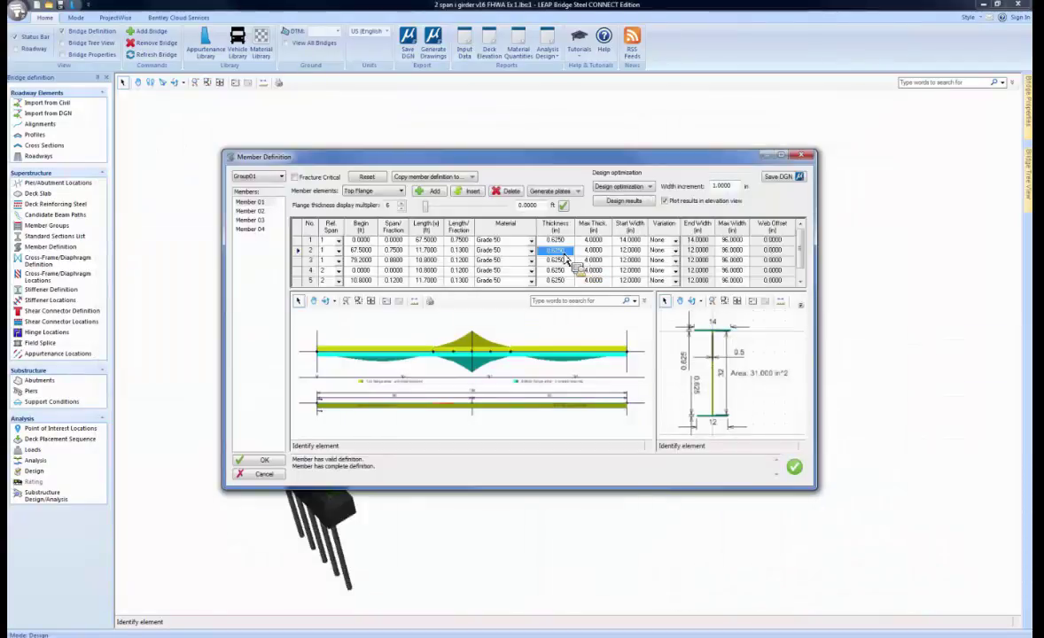
key("Tab")
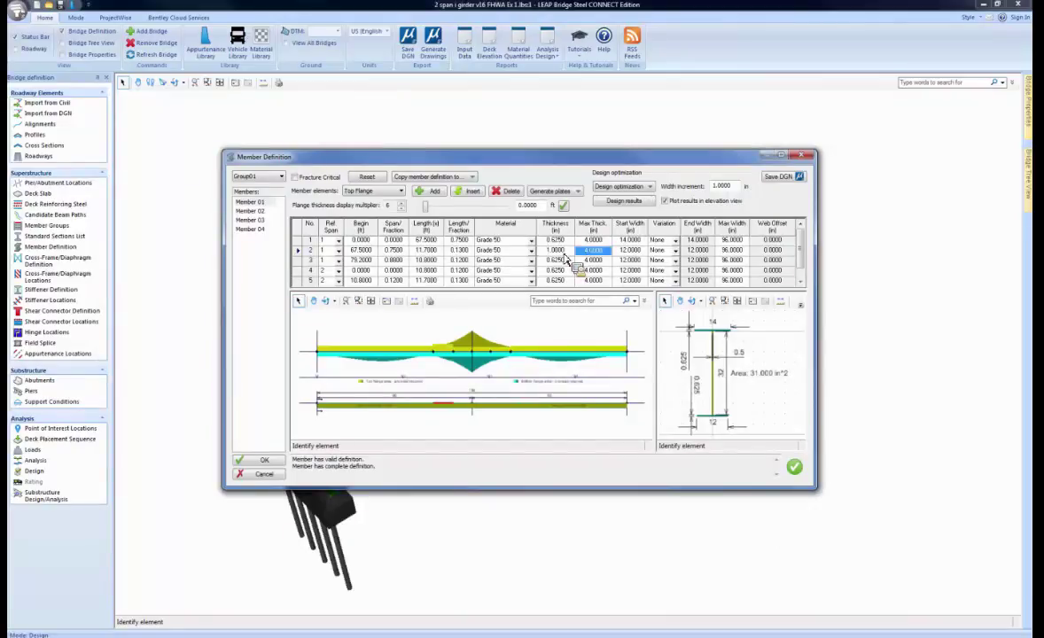
left_click(628, 254)
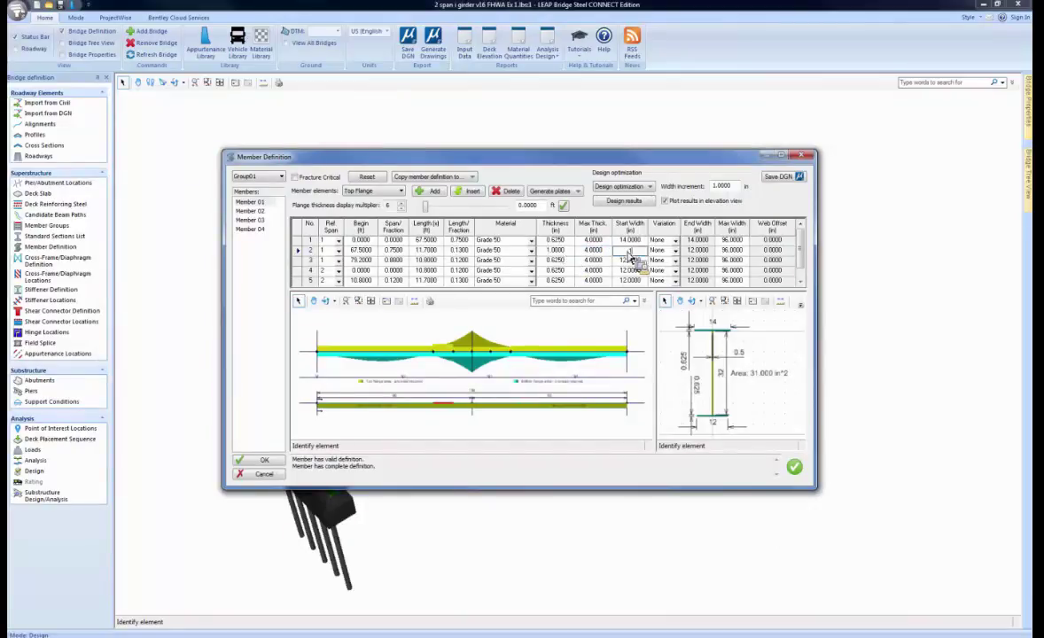
key("Tab")
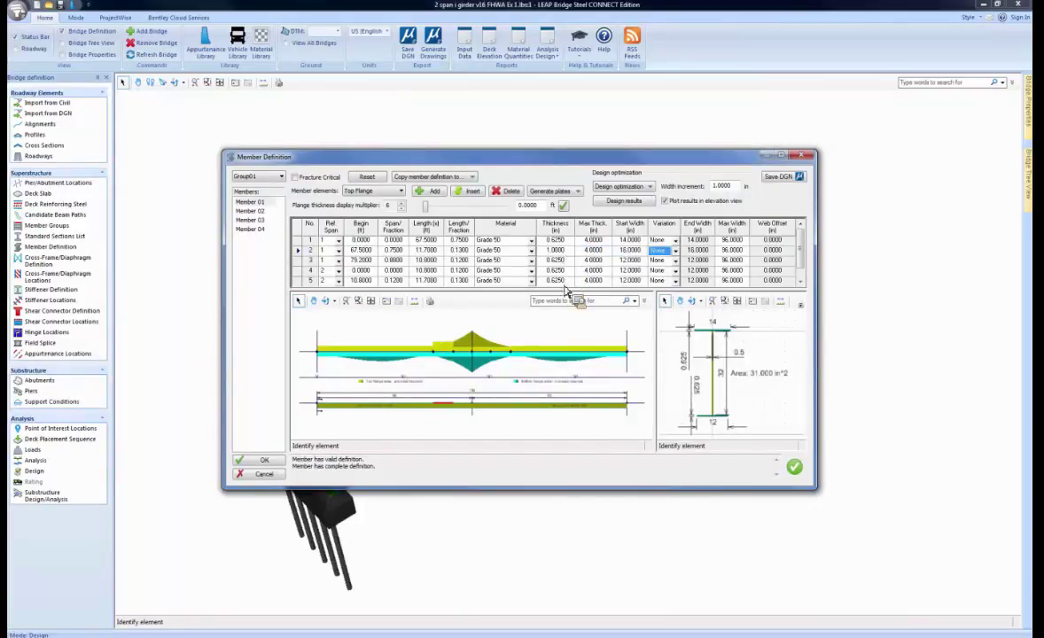
- Give Member 01's fifth top flange plate a thickness of 1 in and a start width of 16 in
left_click(558, 281)
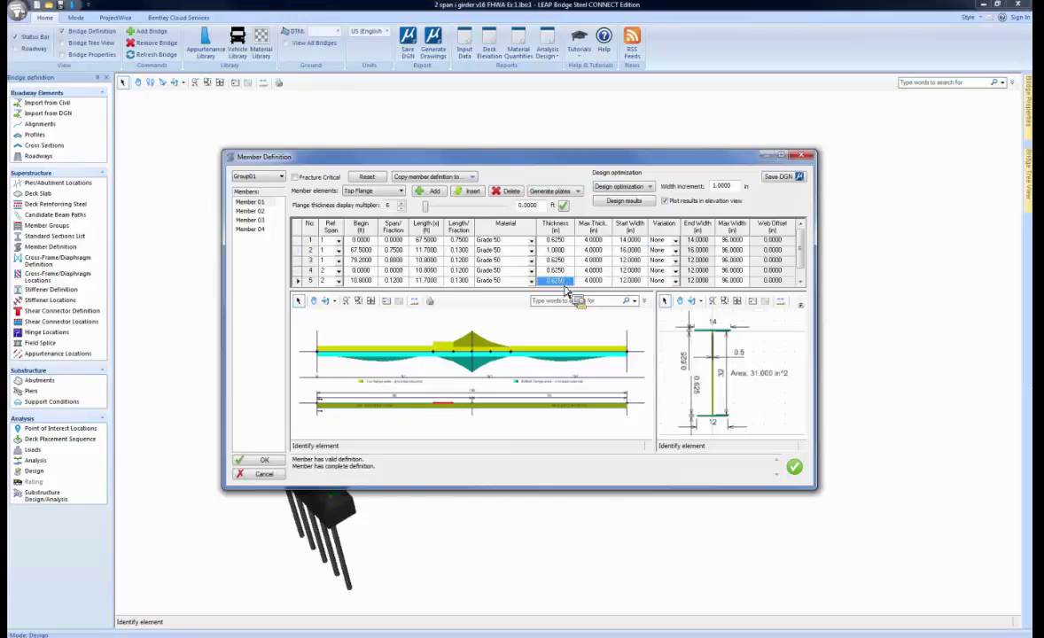
type("1")
left_click(627, 282)
type("16")
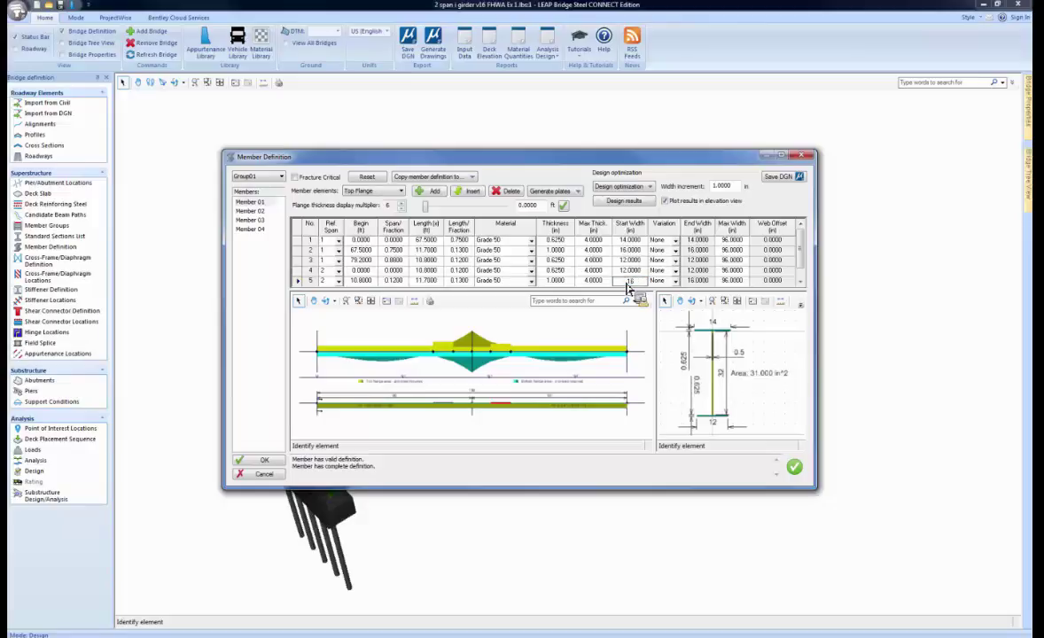
key("Tab")
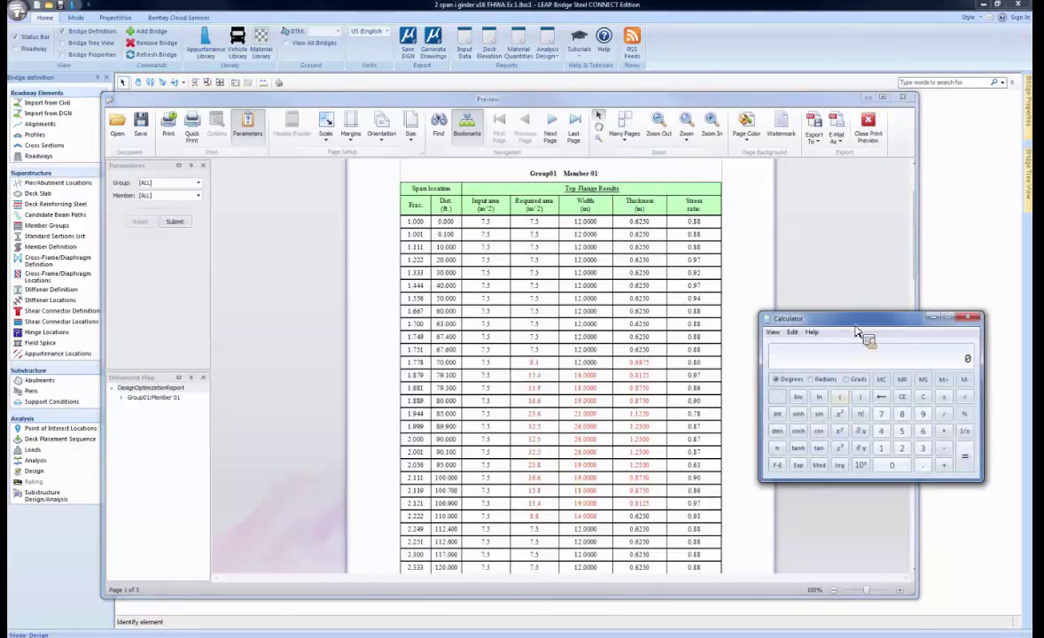
- Switch to the Calculator and divide the required top flange area of 32.5 to work out the pier plate size
left_click_drag(858, 324, 886, 325)
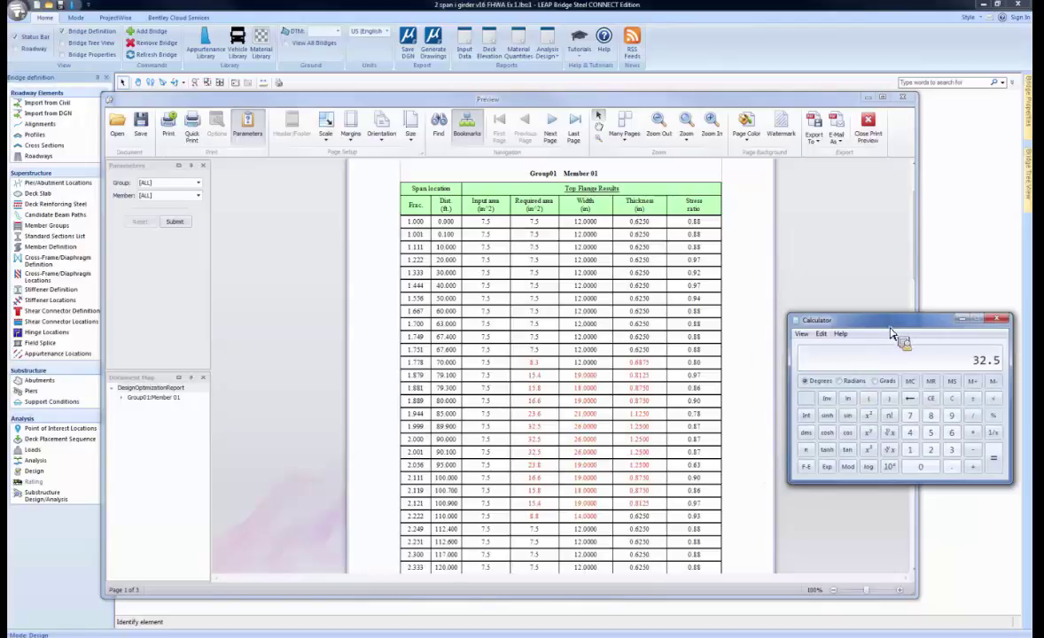
key("slash")
key("Return")
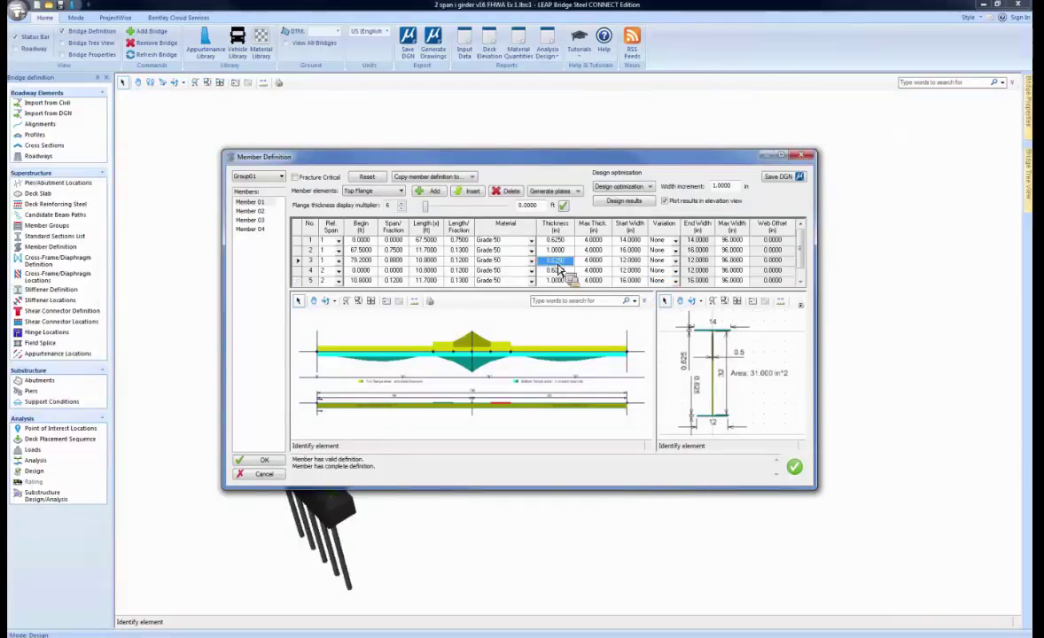
- Set Member 01's third and fourth top flange plates to a thickness of 1.875 in and a start width of 18 in
type("1.875")
key("Tab")
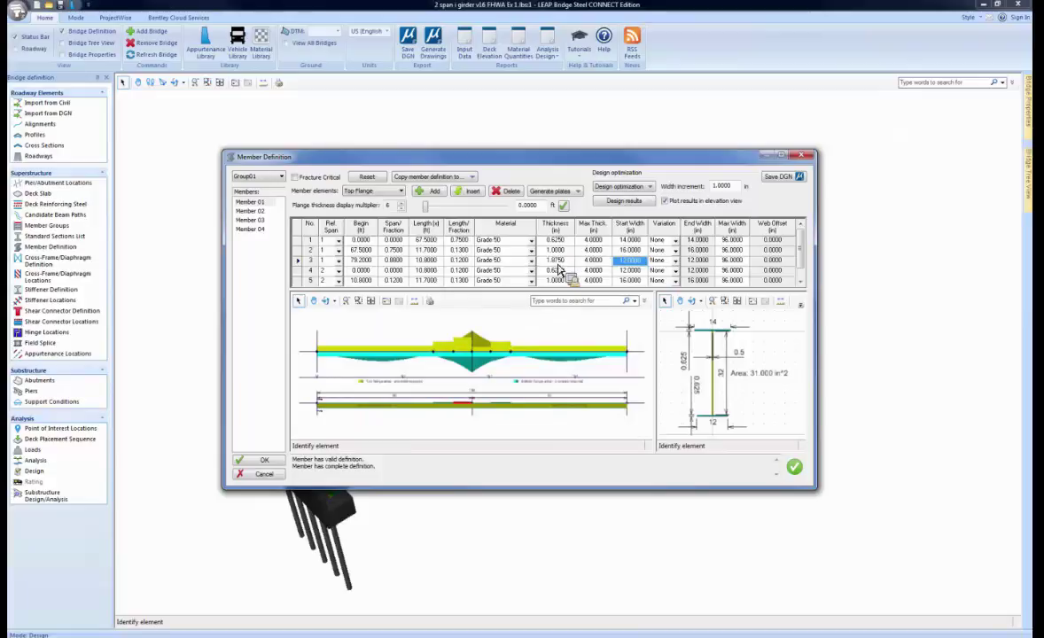
type("18")
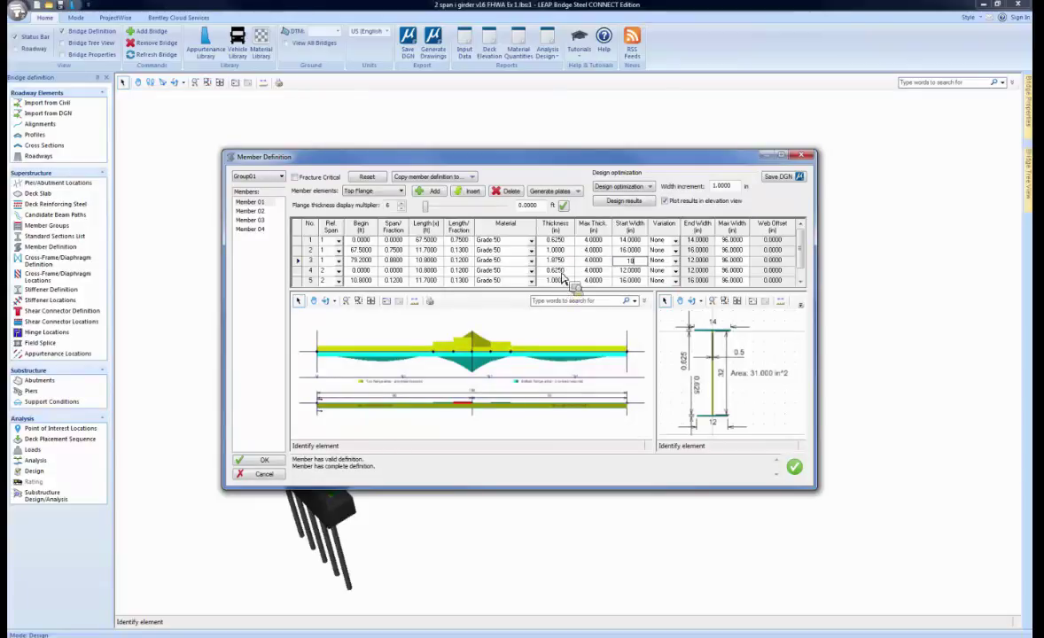
left_click(559, 271)
type("1")
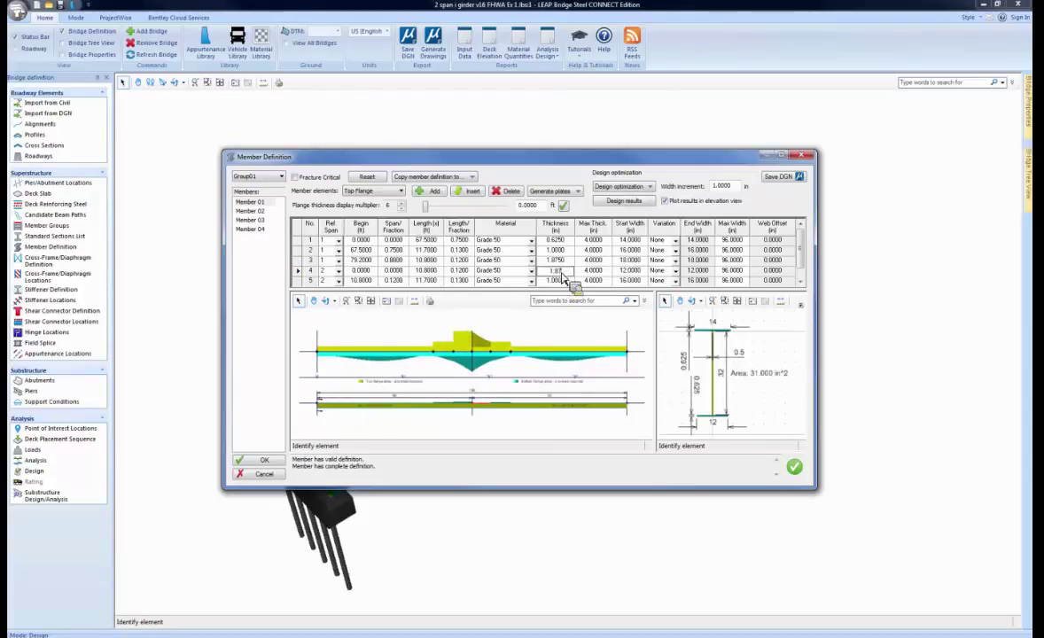
type(".875")
key("Tab")
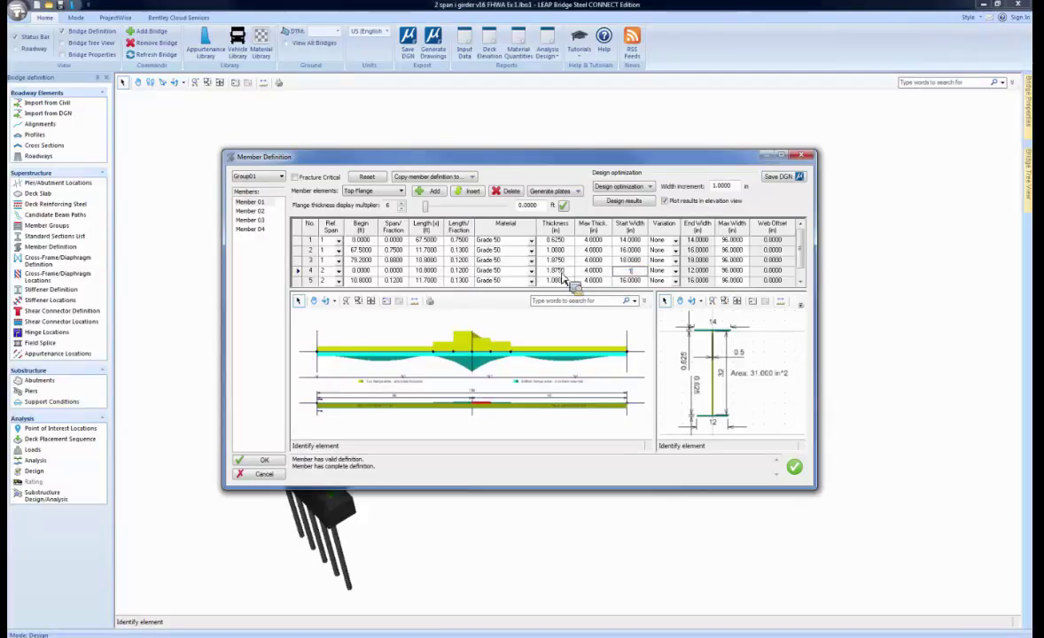
key("Tab")
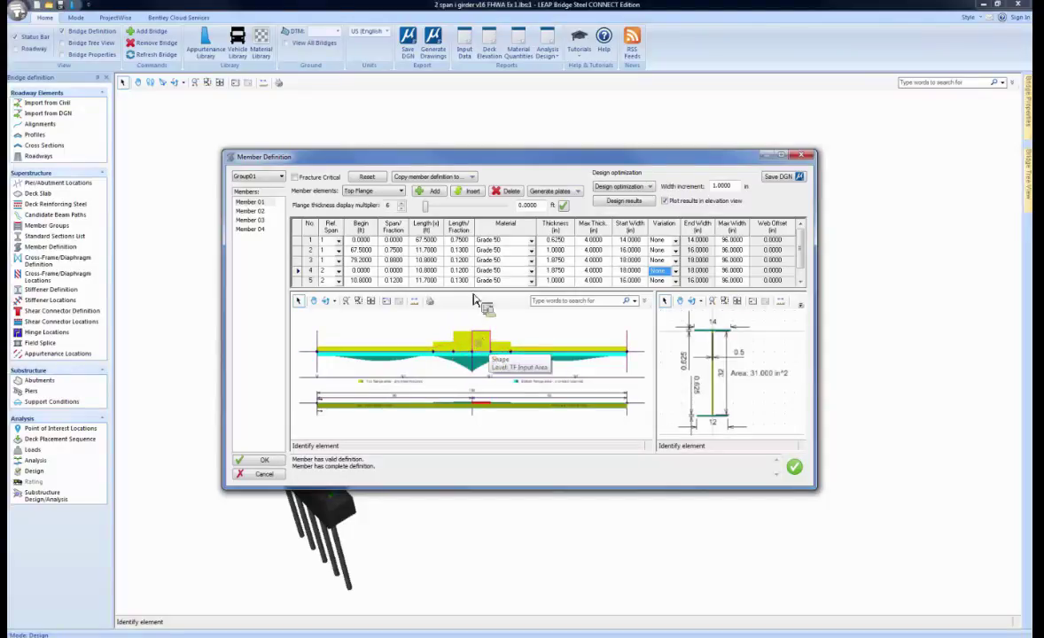
- Switch the member elements shown for Member 01 to the bottom flange
left_click(458, 179)
left_click(534, 160)
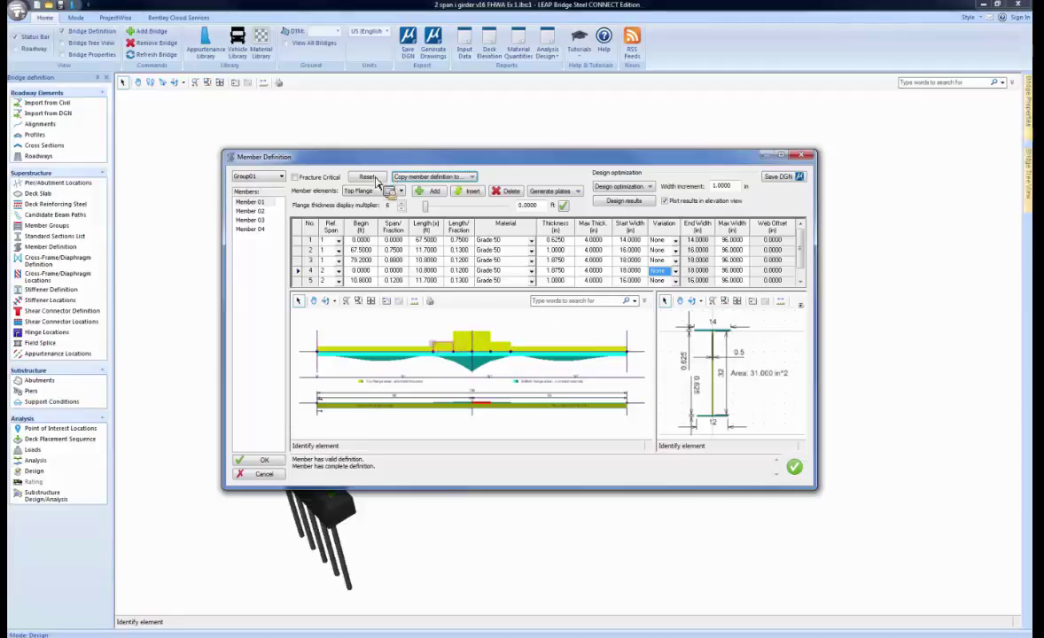
left_click(397, 191)
left_click(384, 219)
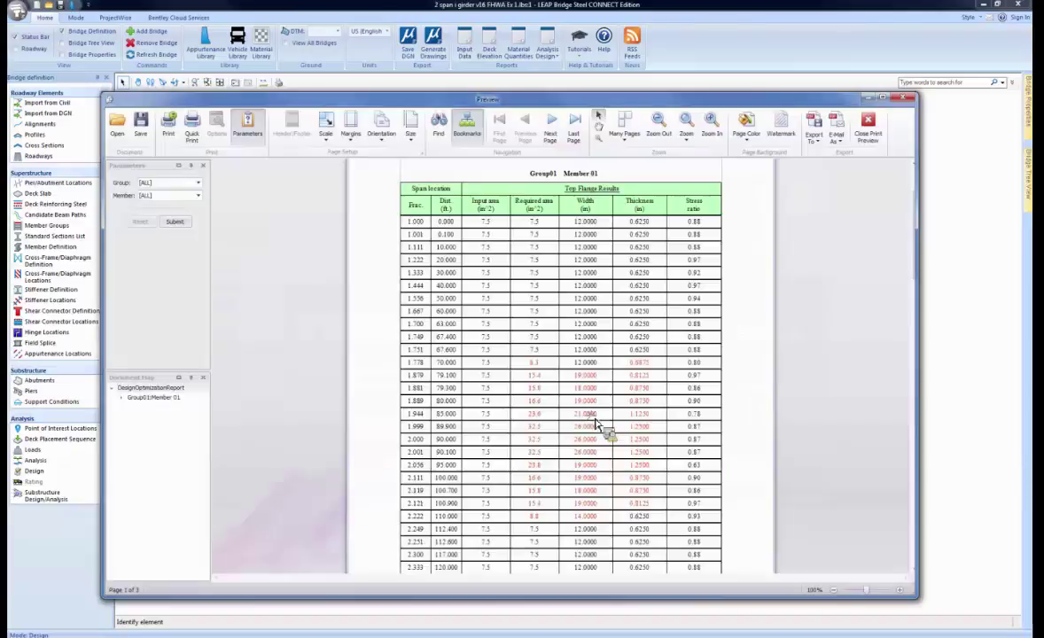
- Examine the bottom flange results for Member 01 in the design optimization report
scroll(824, 416, "down", 3)
scroll(831, 418, "down", 5)
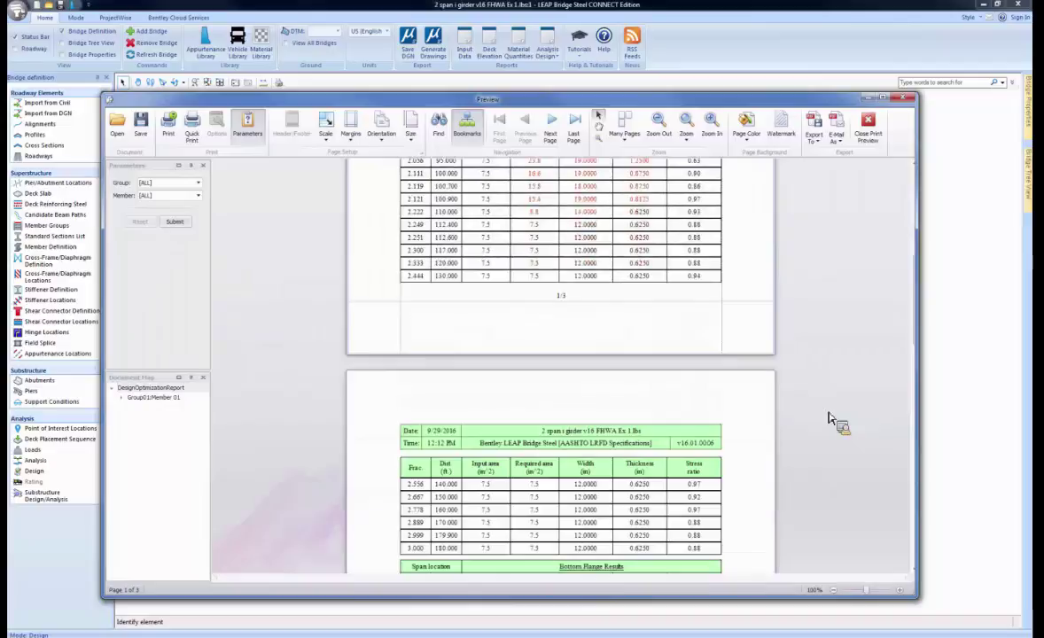
scroll(834, 422, "down", 12)
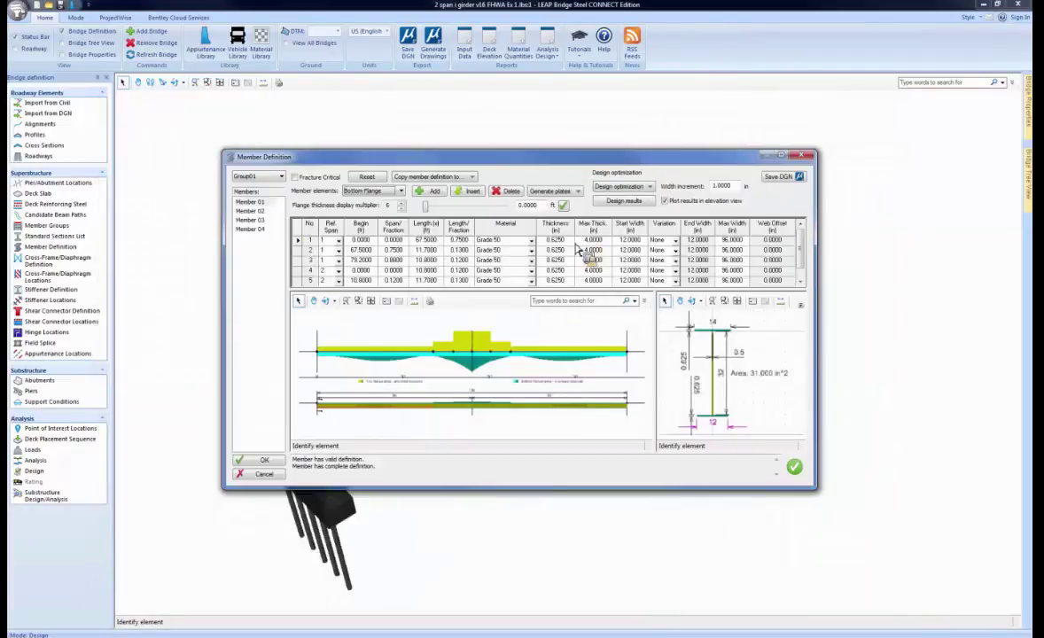
- Set Member 01's first and sixth bottom flange plates to a thickness of 1 in and a start width of 16 in
left_click(551, 240)
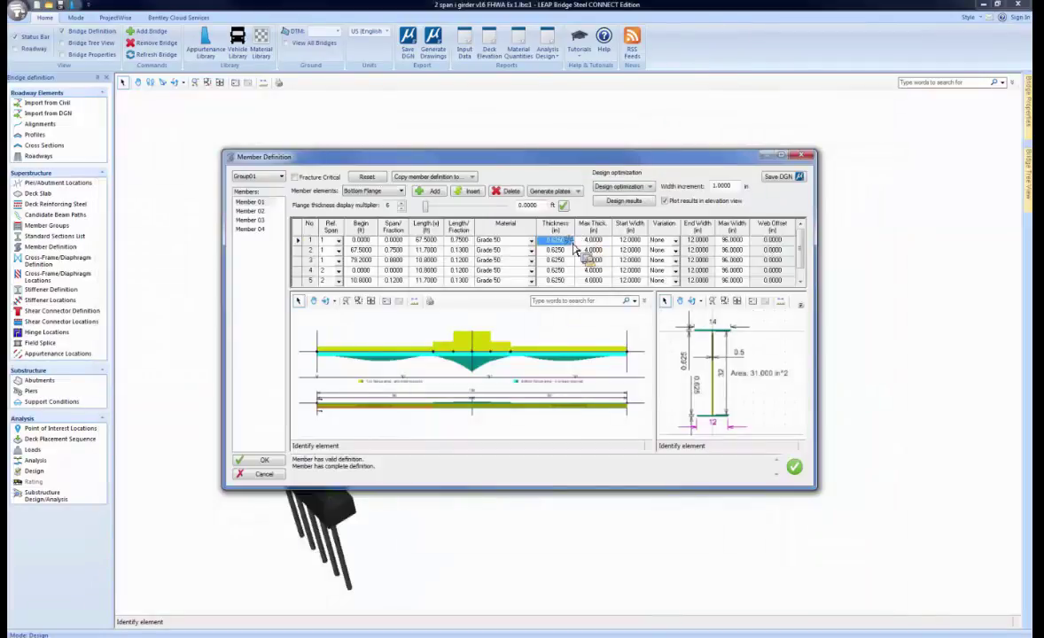
type("1")
key("Tab")
key("Tab")
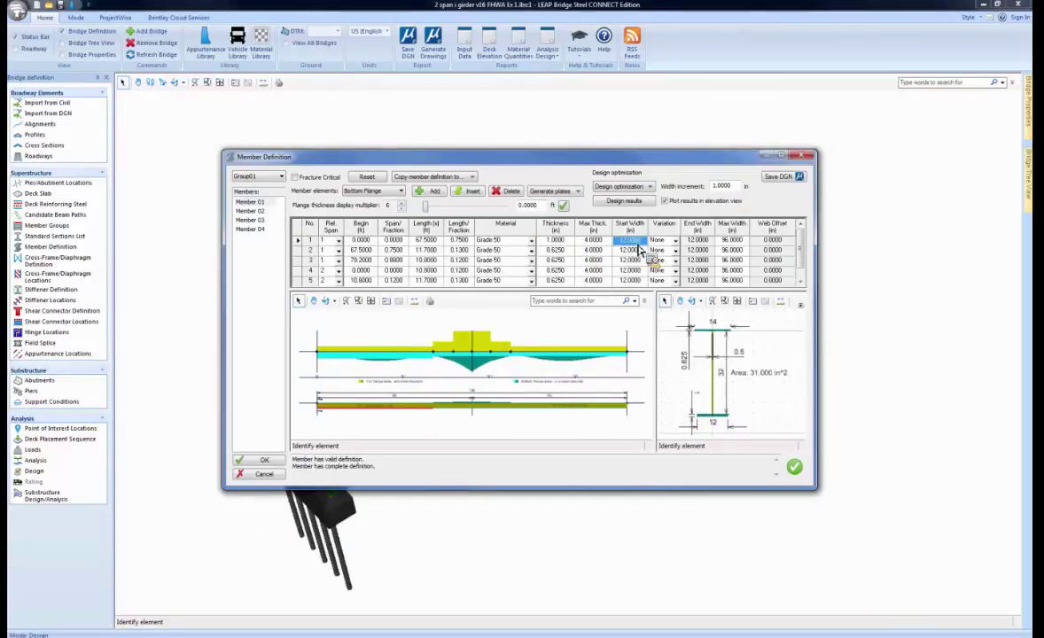
type("16")
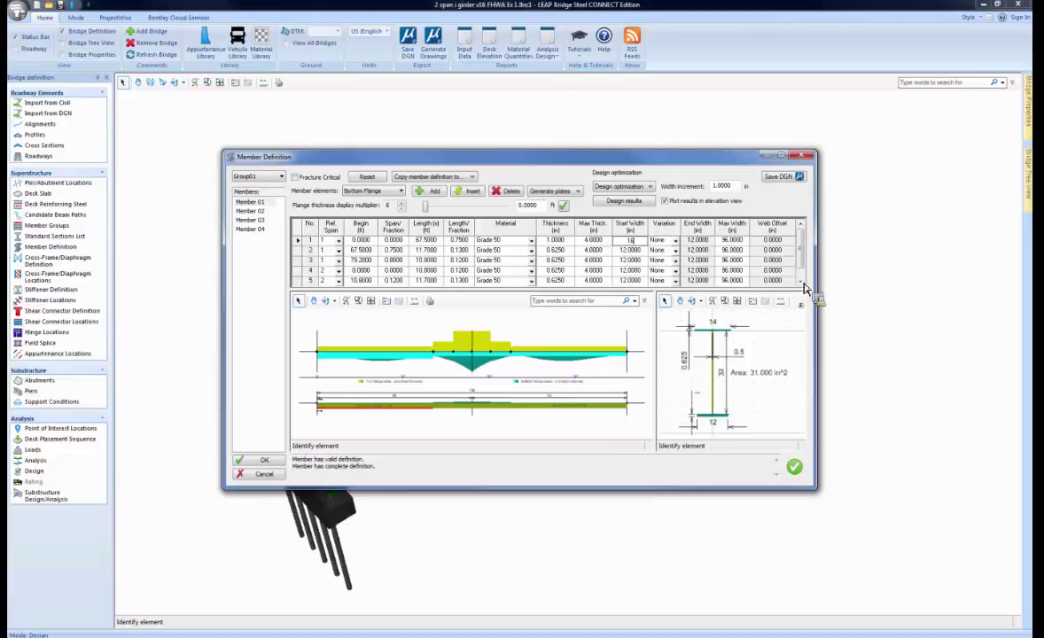
left_click(576, 281)
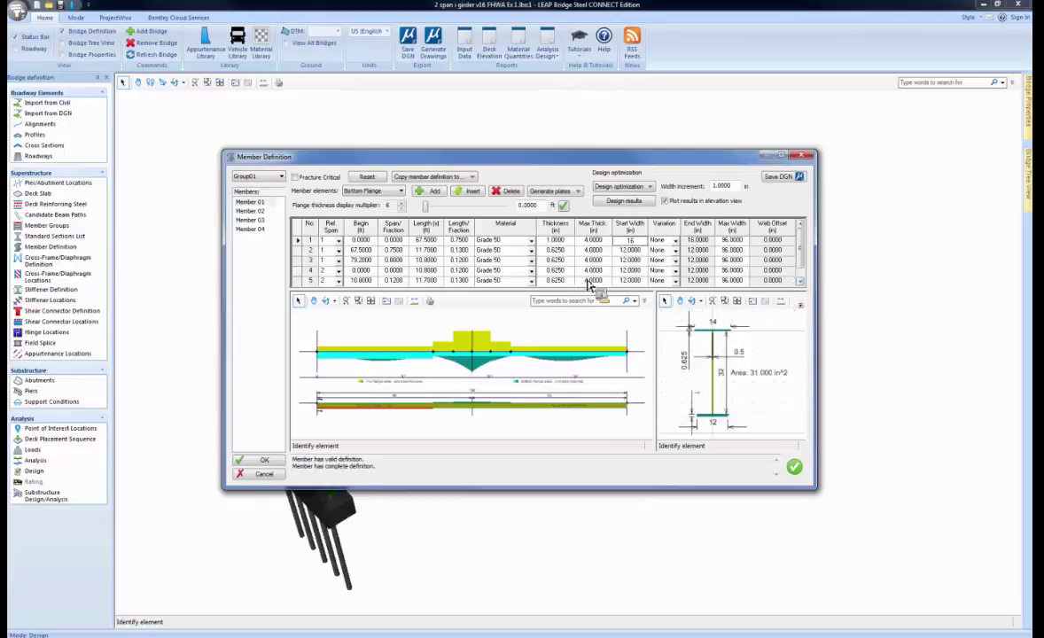
type("1")
key("Tab")
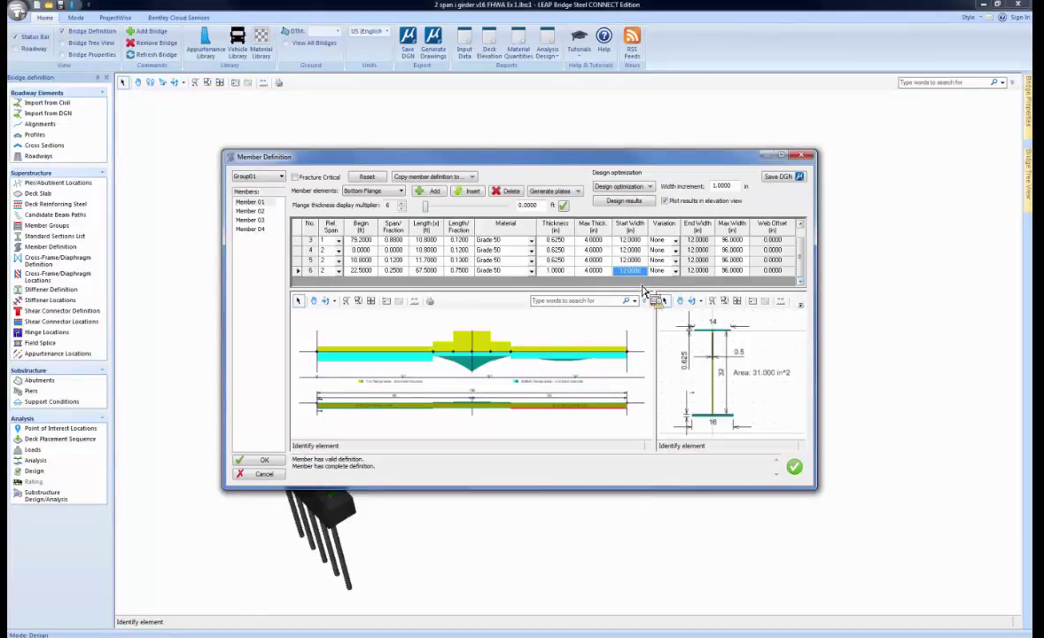
key("Tab")
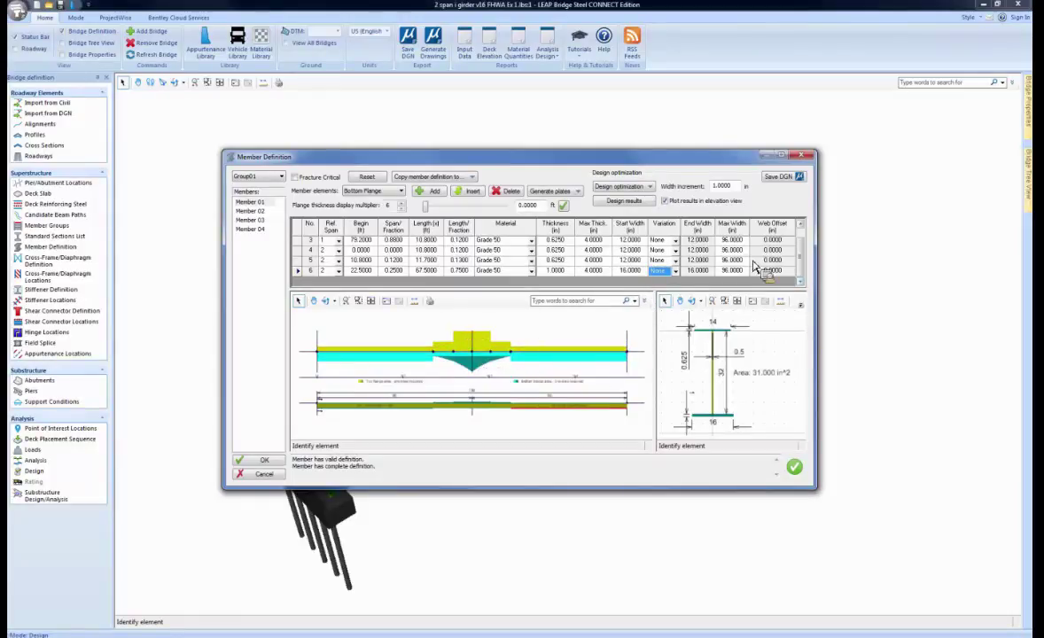
- Give Member 01's second and fifth bottom flange plates a thickness of 1 in and a start width of 16 in
scroll(806, 250, "up", 1)
scroll(806, 250, "up", 1)
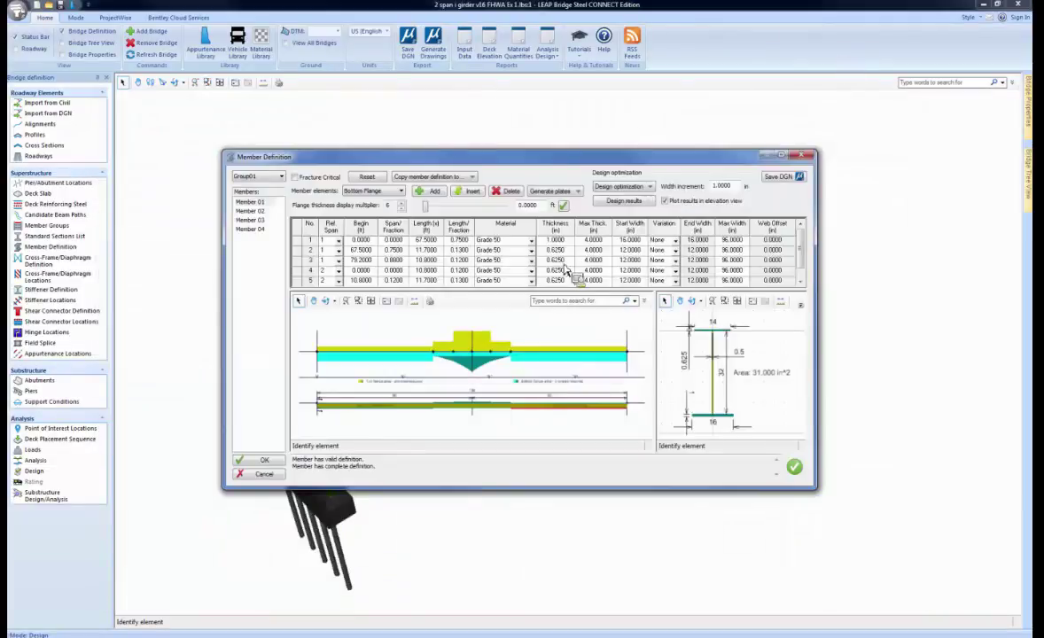
left_click(564, 253)
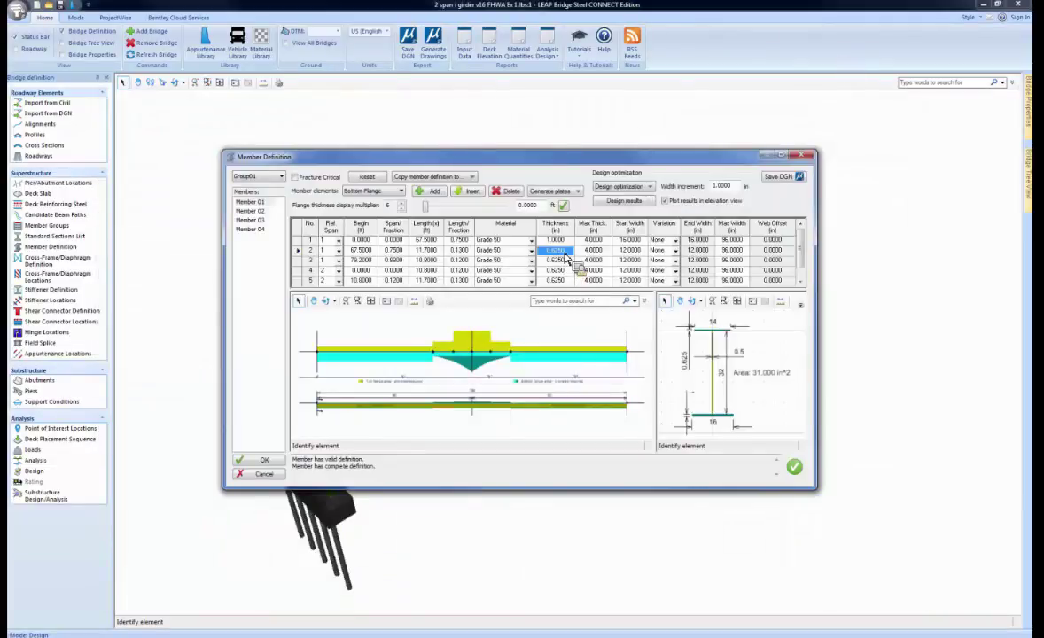
type("1")
key("Tab")
key("Tab")
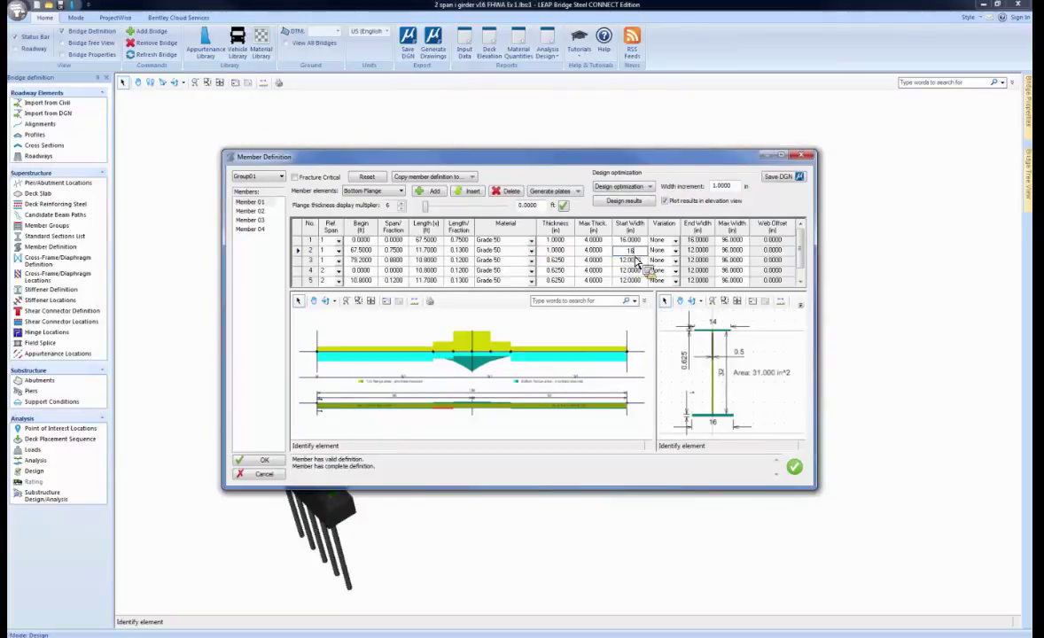
key("Tab")
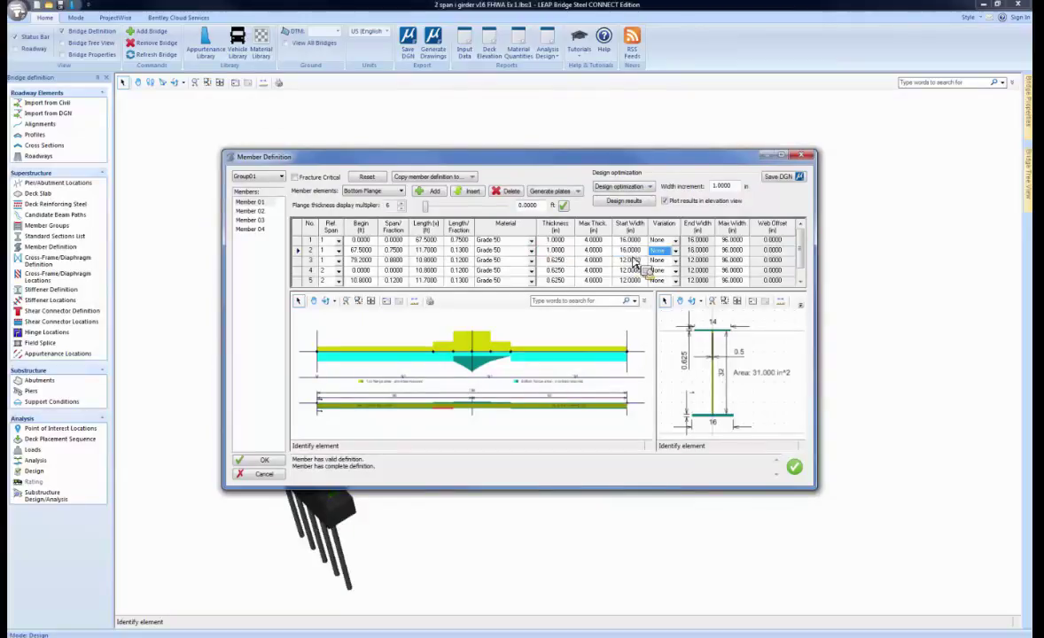
left_click(572, 285)
type("1")
key("Tab")
key("Tab")
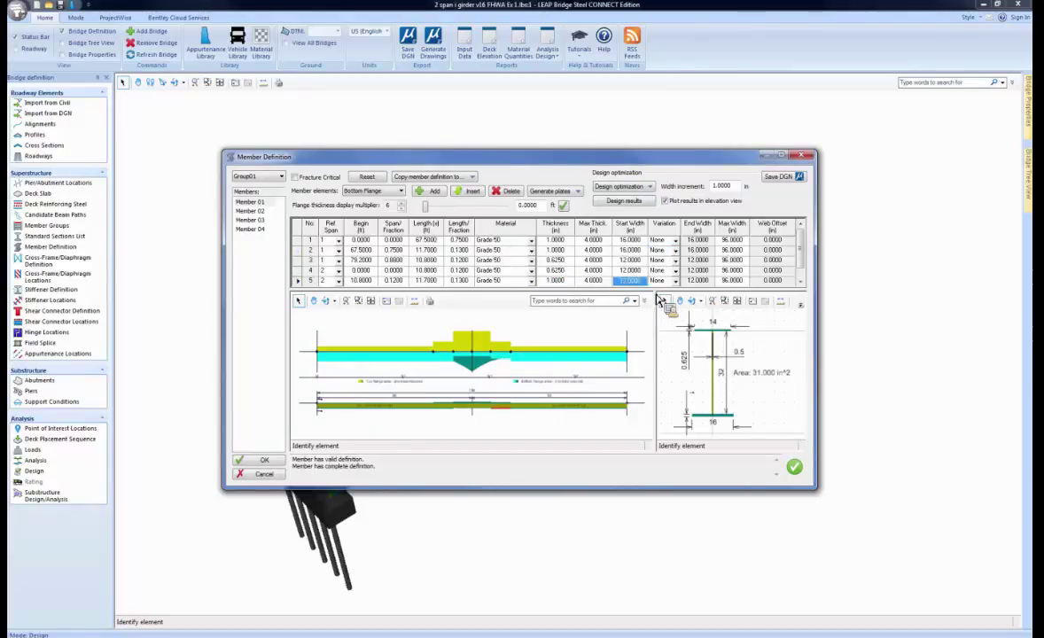
type("18")
- Set Member 01's third and fourth bottom flange plates to a thickness of 1.875 in and a start width of 18 in
left_click(551, 251)
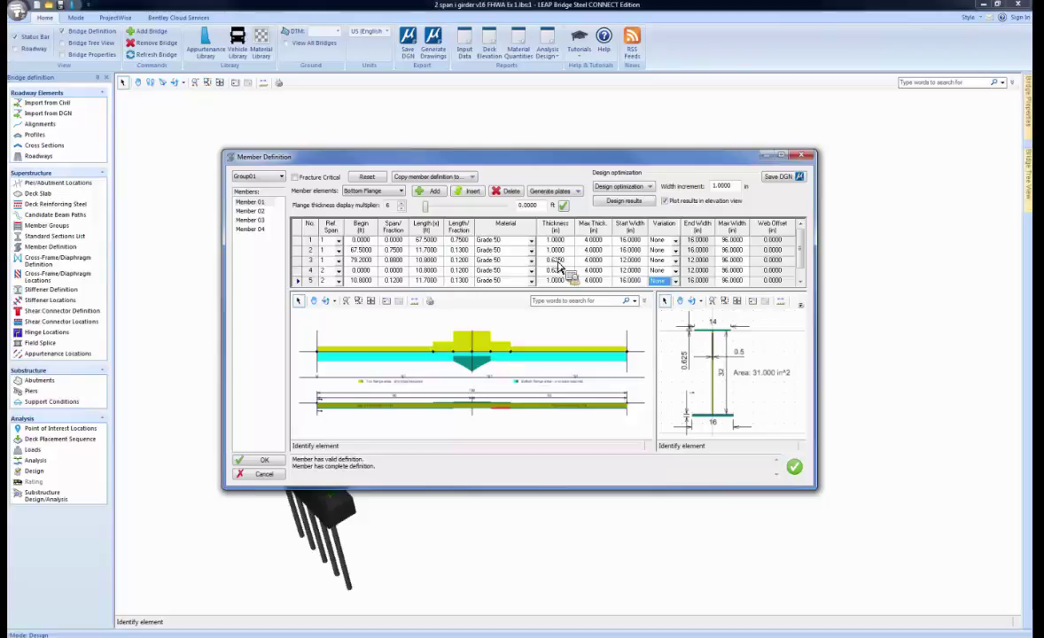
left_click(561, 262)
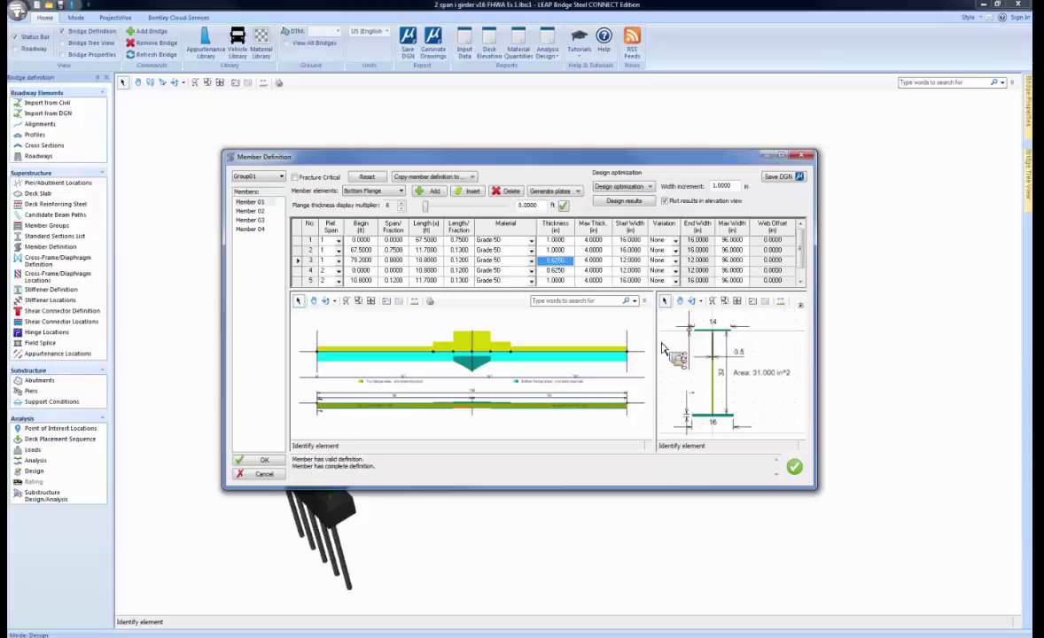
type("1.875")
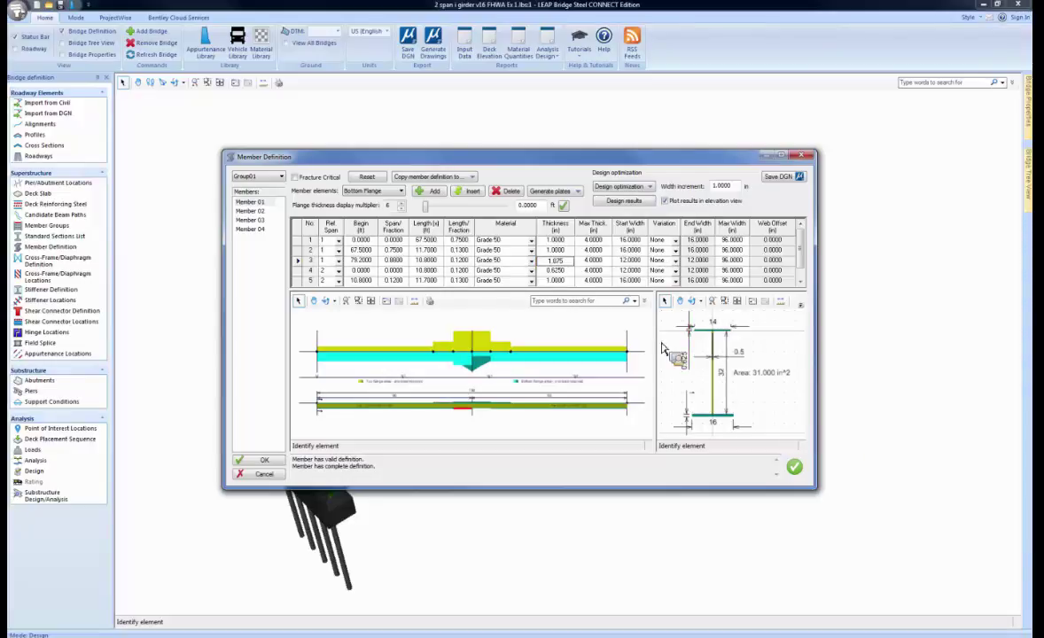
key("Tab")
left_click(566, 272)
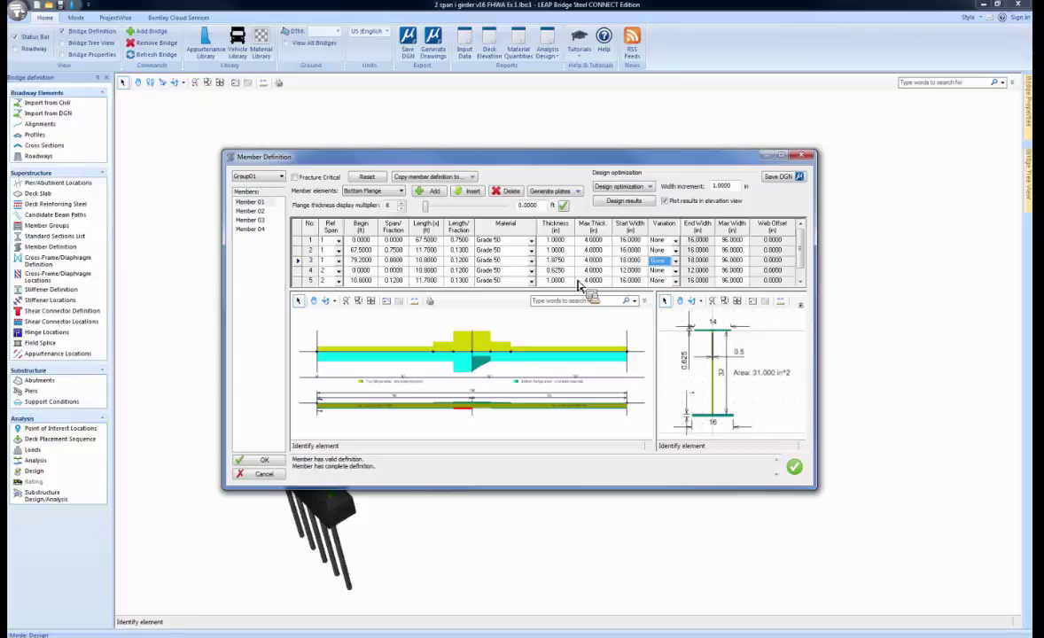
type("1.875")
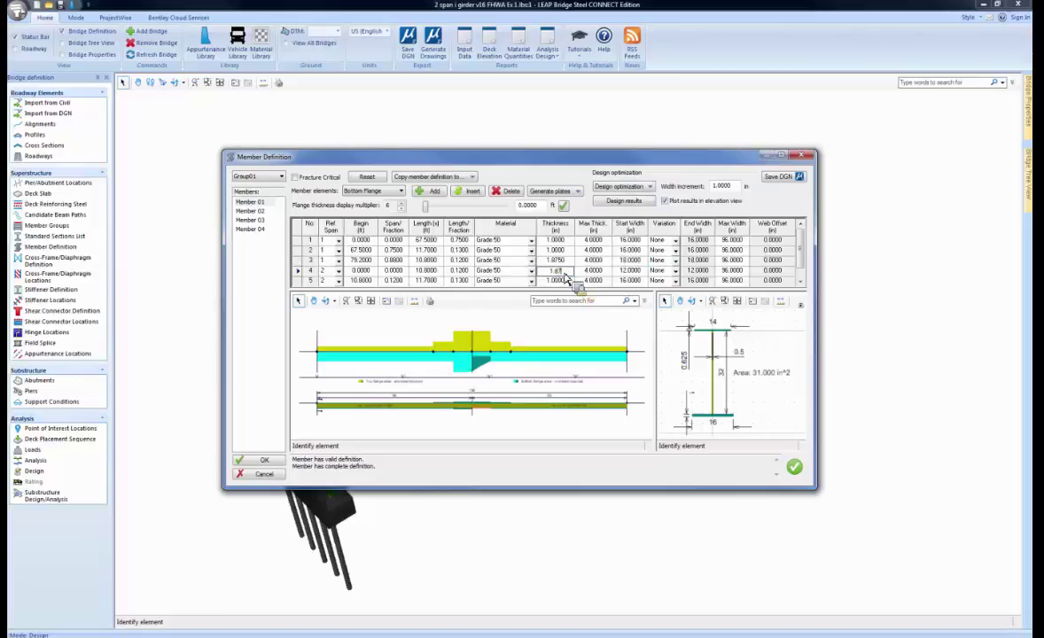
key("Tab")
key("Tab")
type("18")
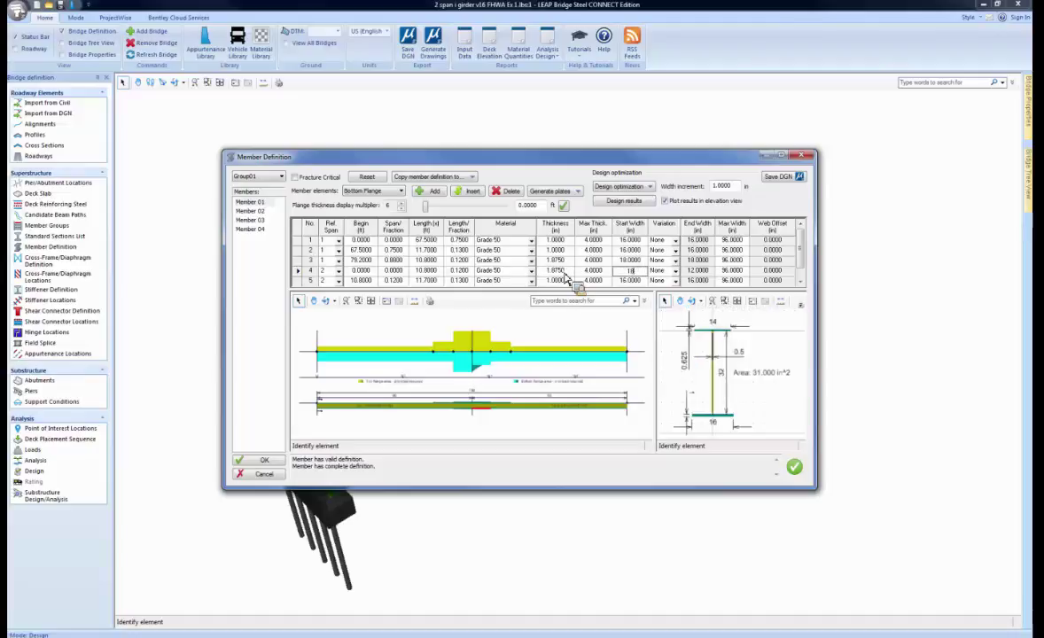
key("Tab")
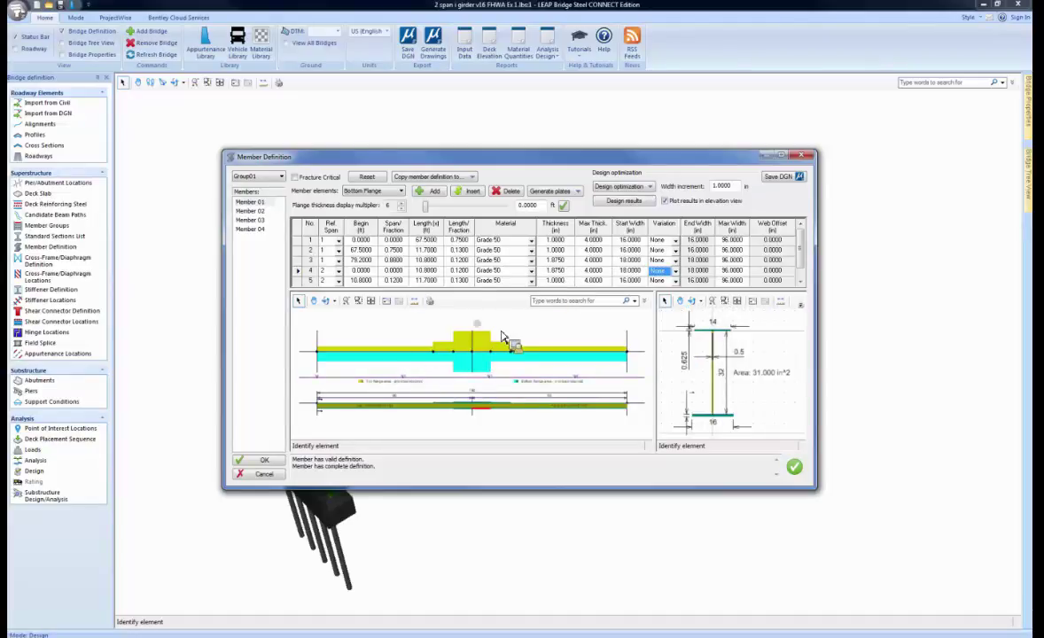
- Copy Member 01's definition to the other members of Group01 and display Member 02 to check its plates
left_click(427, 177)
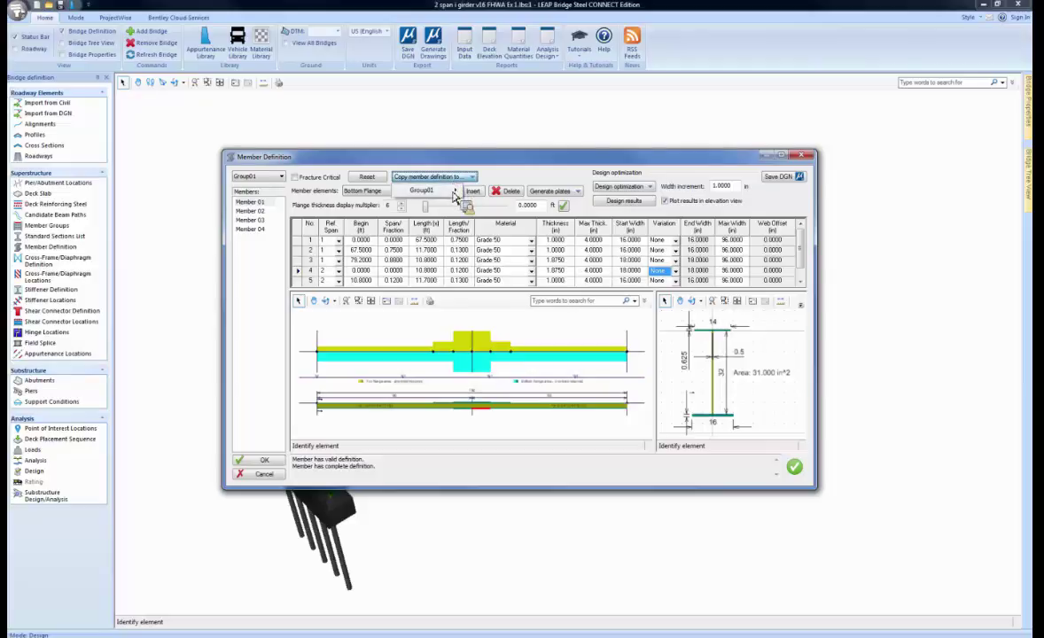
left_click(562, 296)
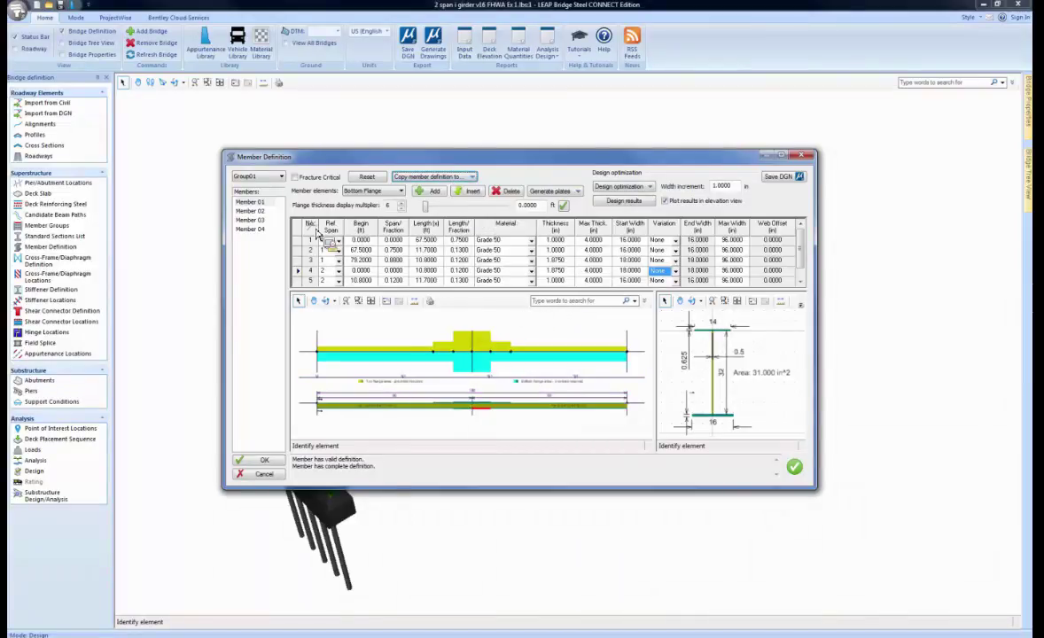
left_click(249, 210)
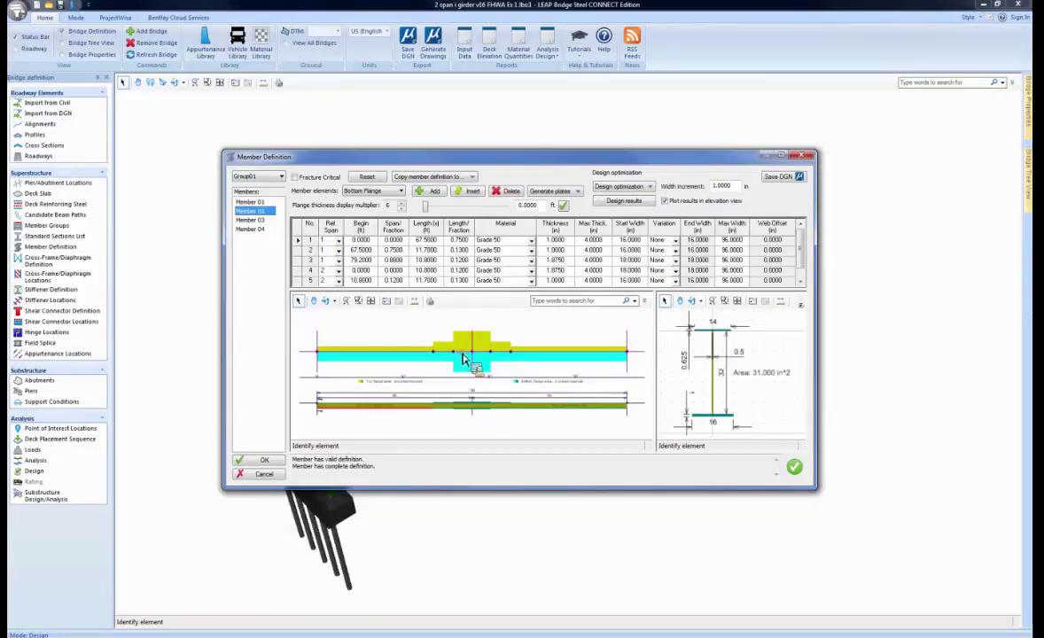
- Accept the member definitions and run a Line Girder analysis of Group01's Member 01 and Member 02
left_click(268, 462)
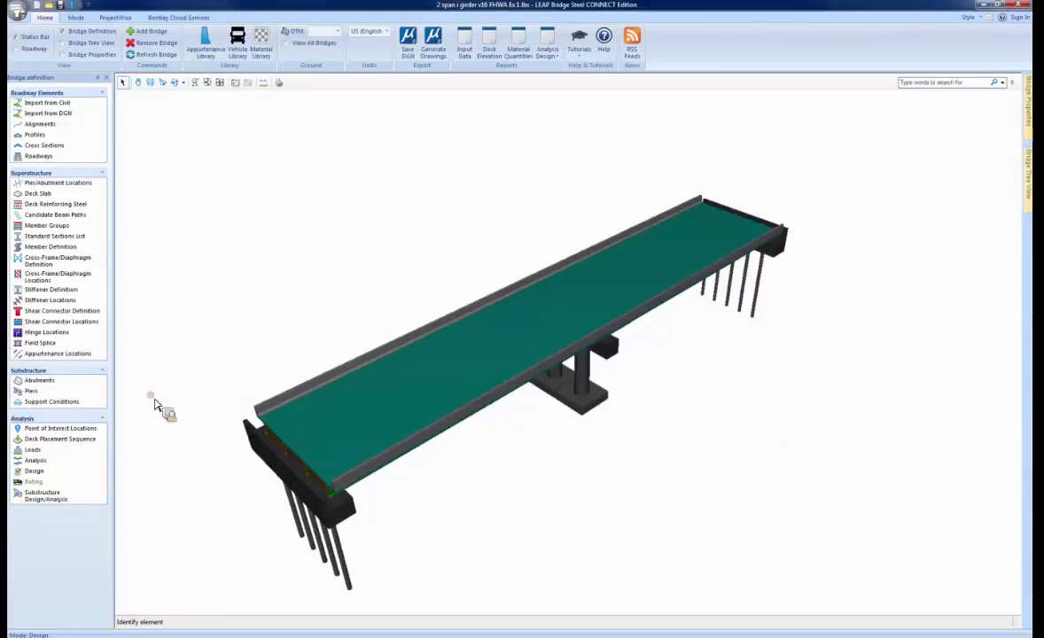
left_click(35, 460)
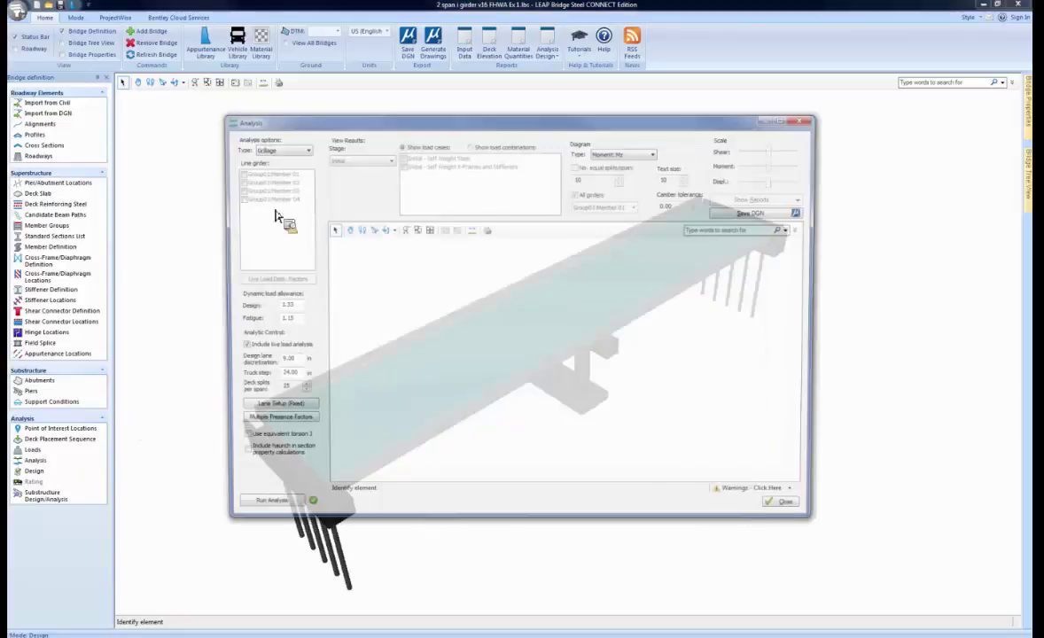
left_click(280, 148)
left_click(268, 161)
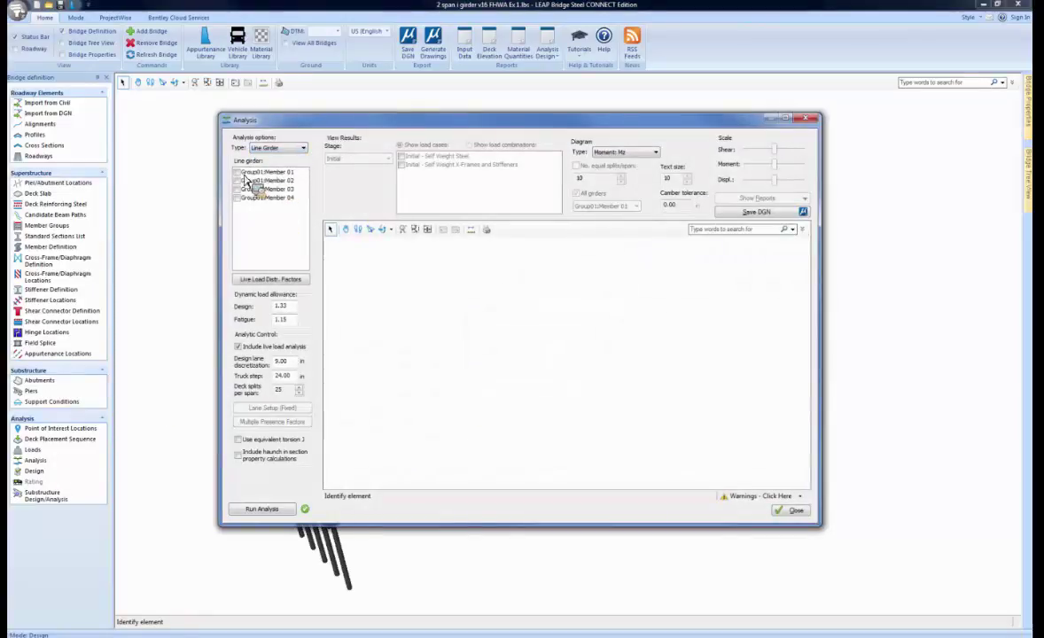
left_click(238, 172)
left_click(238, 181)
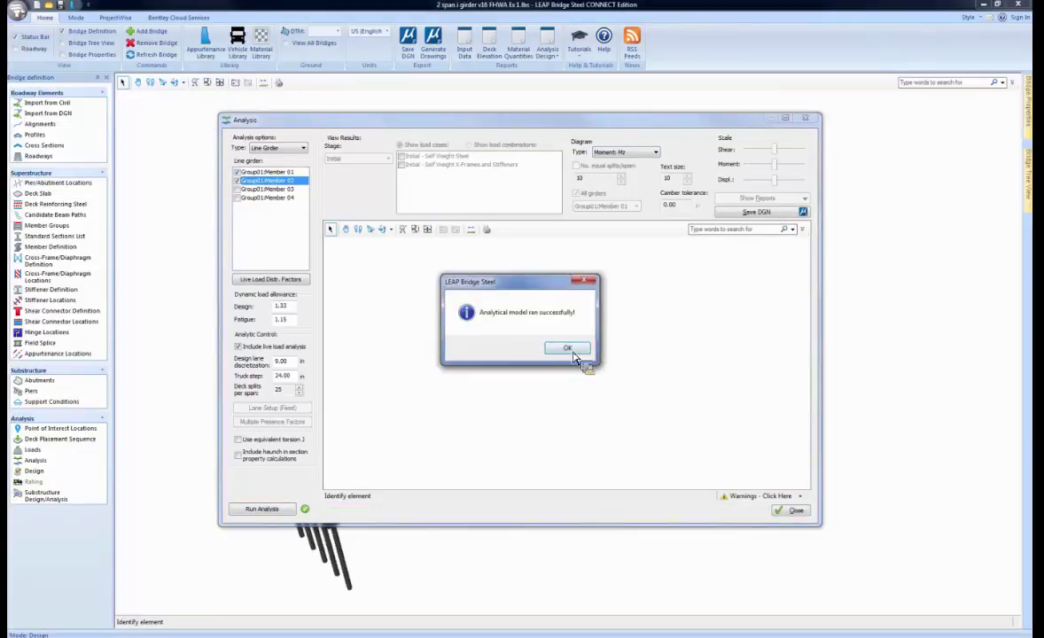
left_click(573, 355)
left_click(790, 512)
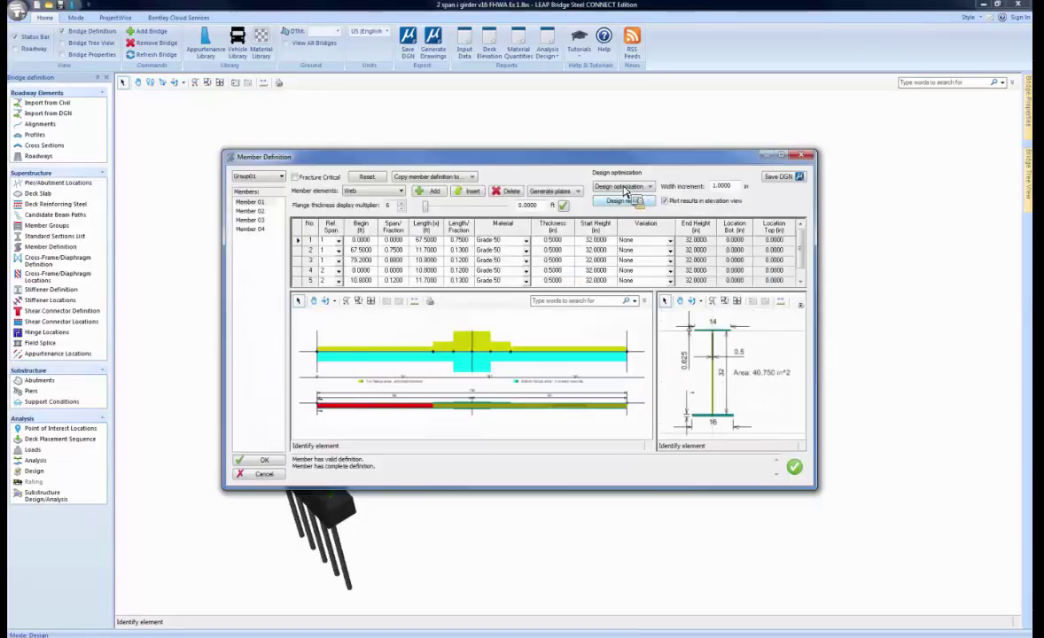
- Run design optimization for Member 01 and Member 02, each as the selected member
left_click(624, 187)
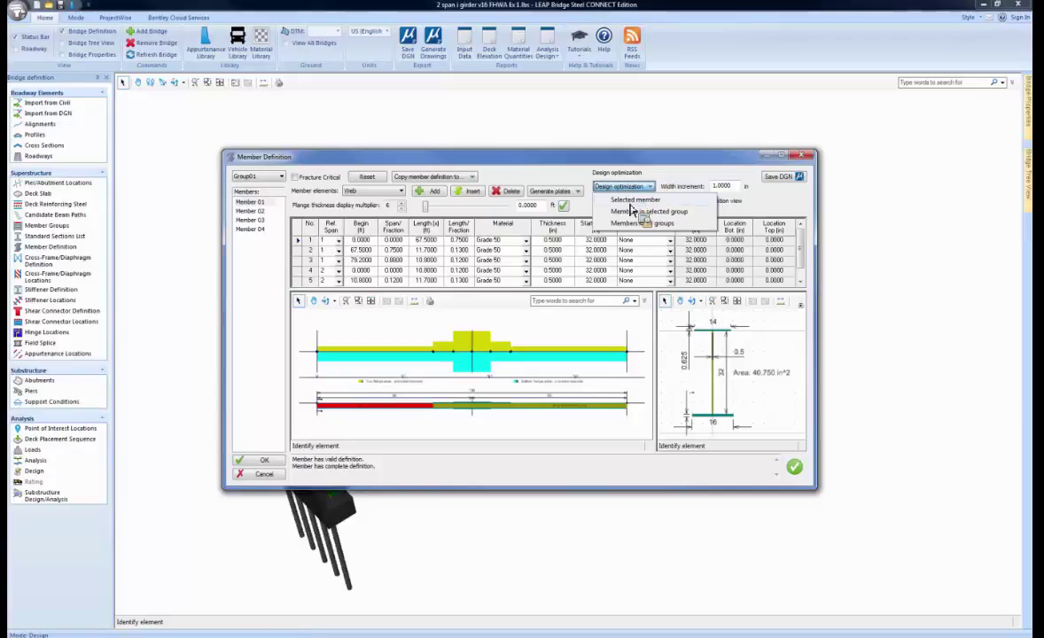
left_click(640, 296)
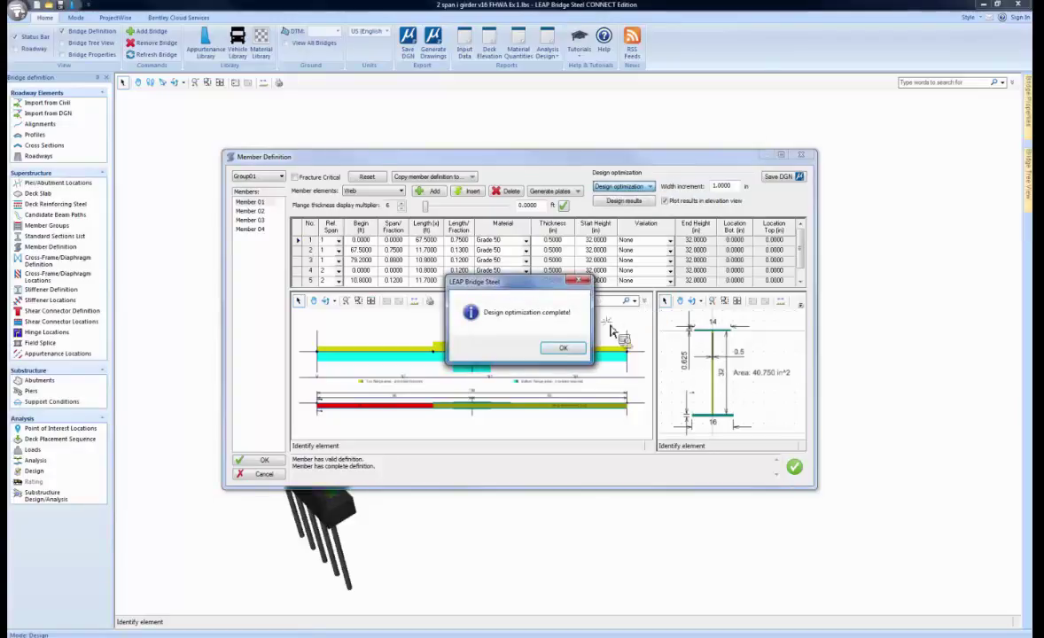
key("Return")
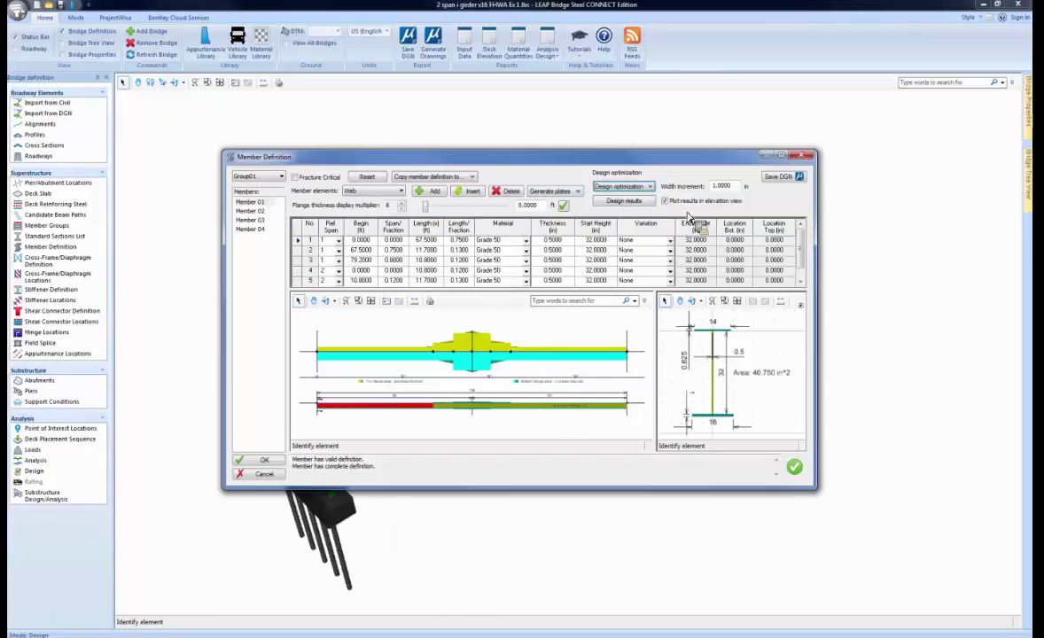
left_click(634, 188)
left_click(630, 204)
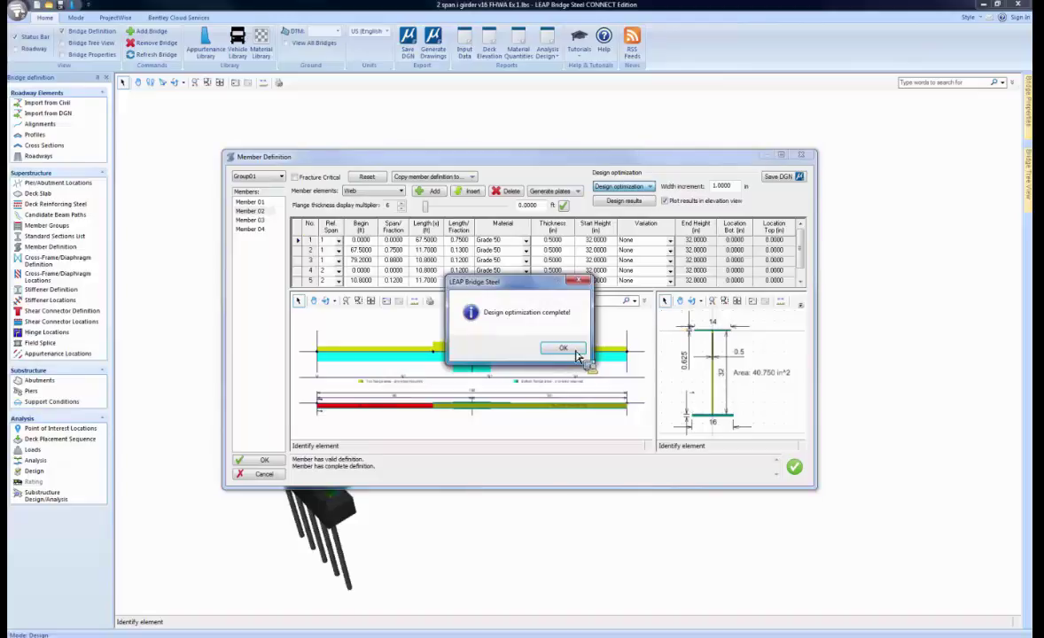
key("Return")
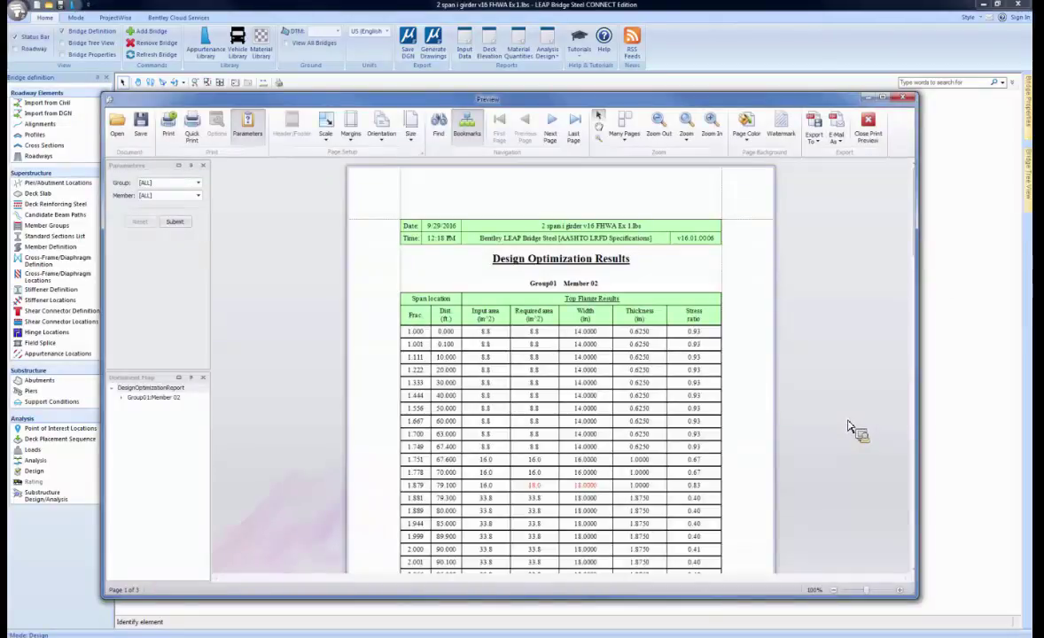
- Examine the required top and bottom flange areas and widths in Member 02's design optimization report, and close it and the member definition
scroll(848, 428, "down", 3)
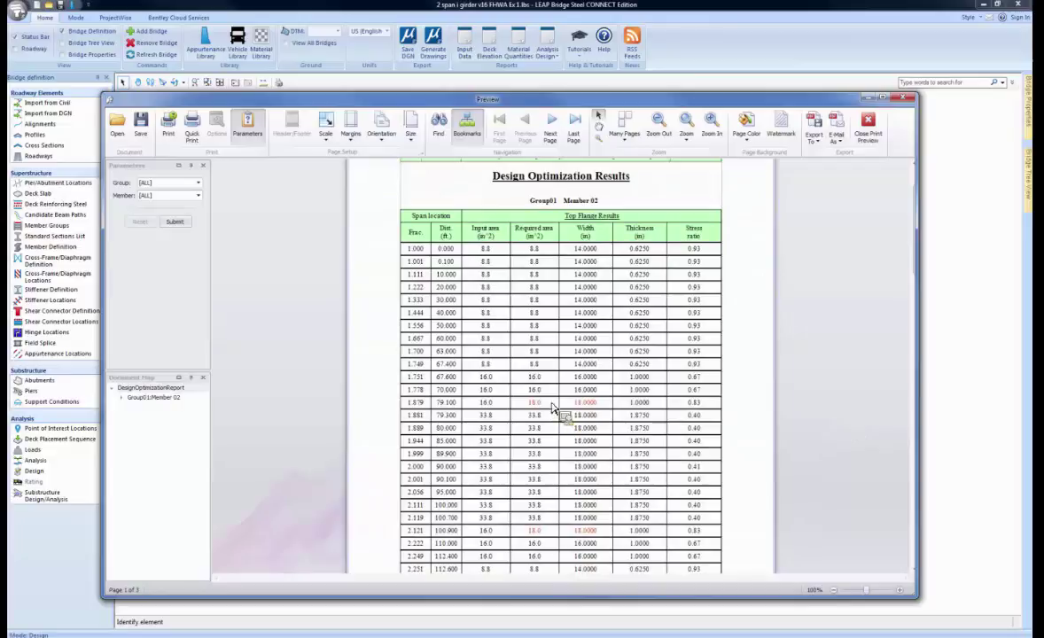
scroll(847, 448, "down", 5)
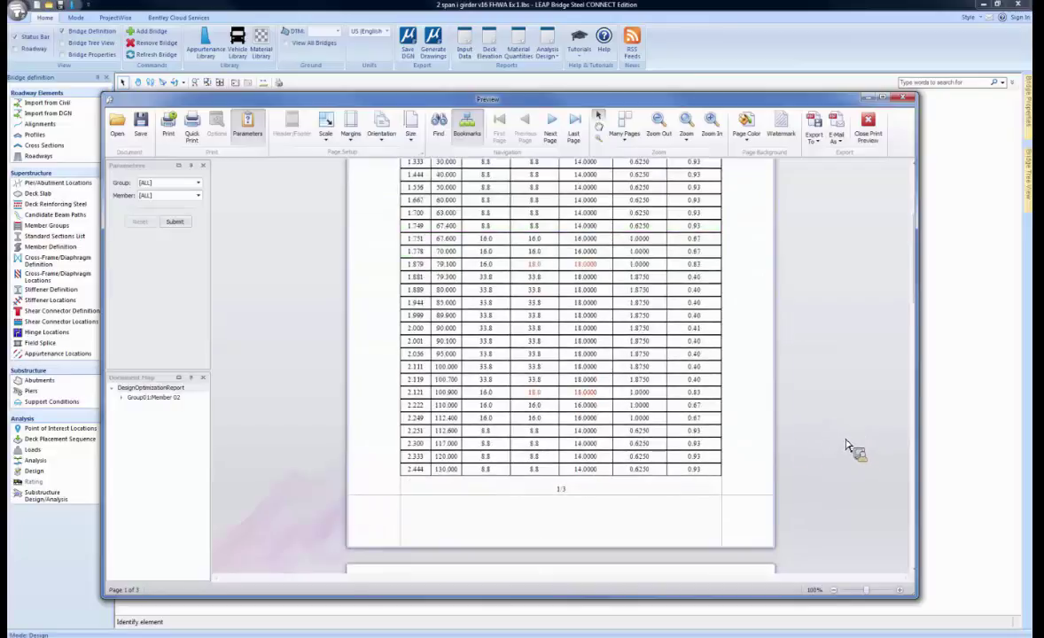
scroll(846, 448, "down", 15)
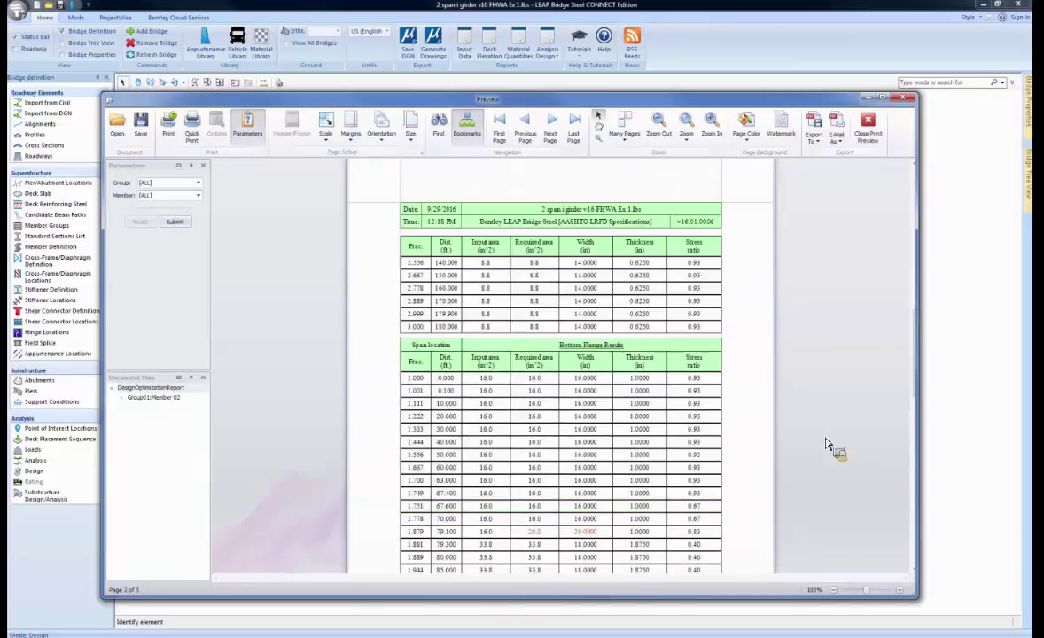
scroll(797, 426, "down", 4)
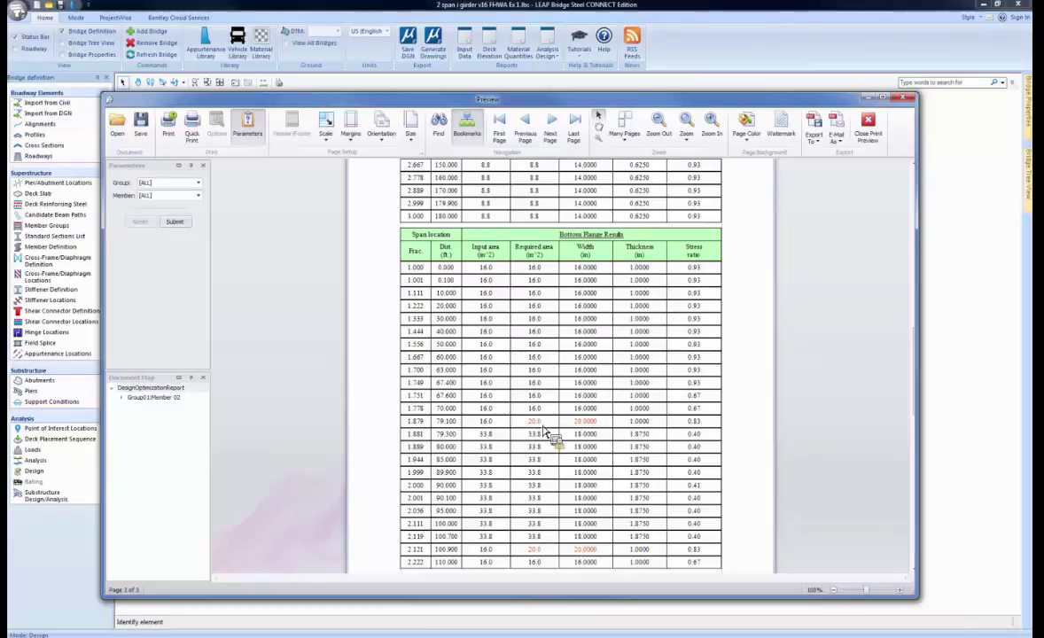
scroll(722, 500, "down", 3)
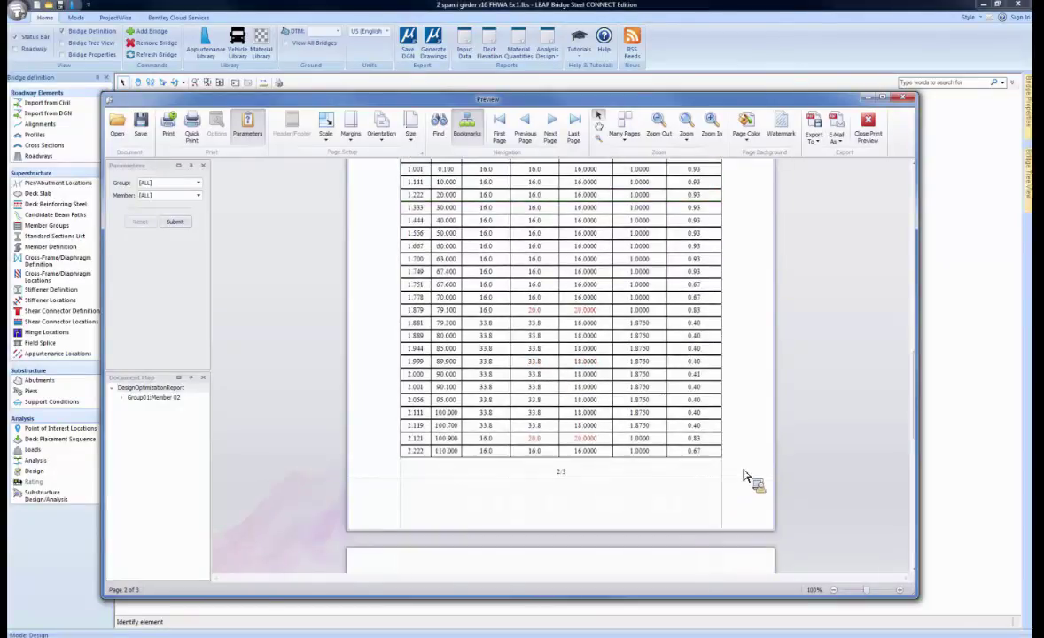
left_click(868, 125)
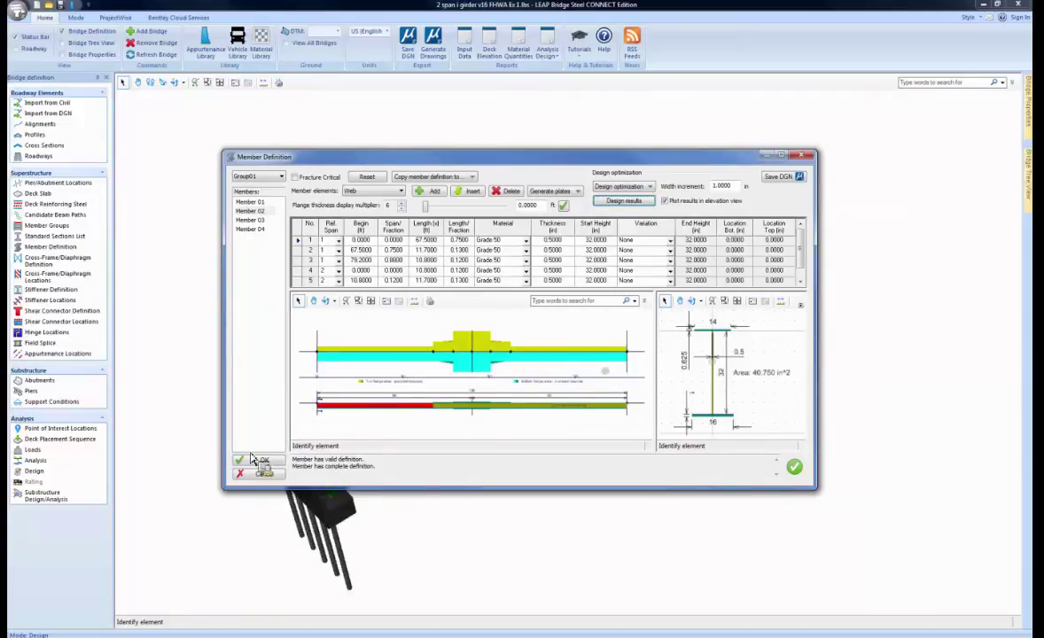
key("Escape")
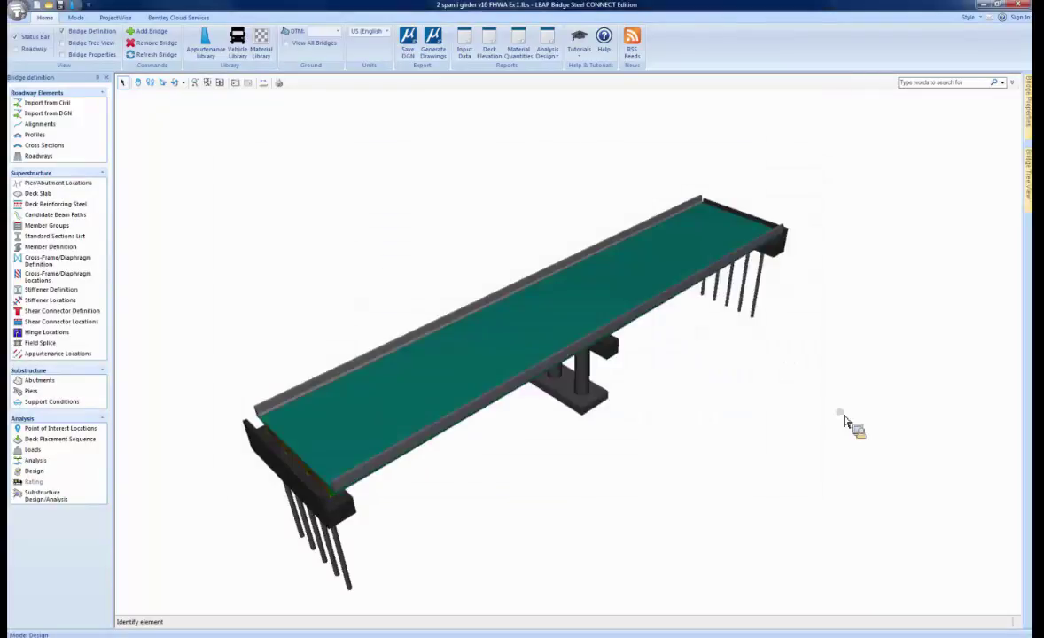
- Switch to the "2 span i girder v16 FHWA Ex 1 beta" model and start generating plates for all groups with a 42 in web depth
left_click(983, 7)
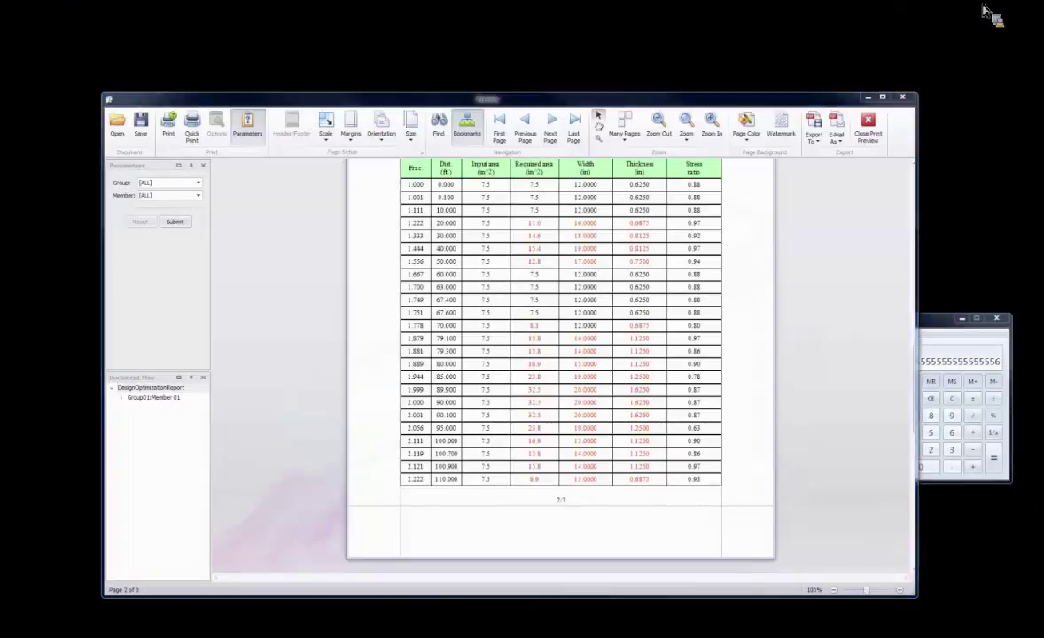
key("alt+Tab")
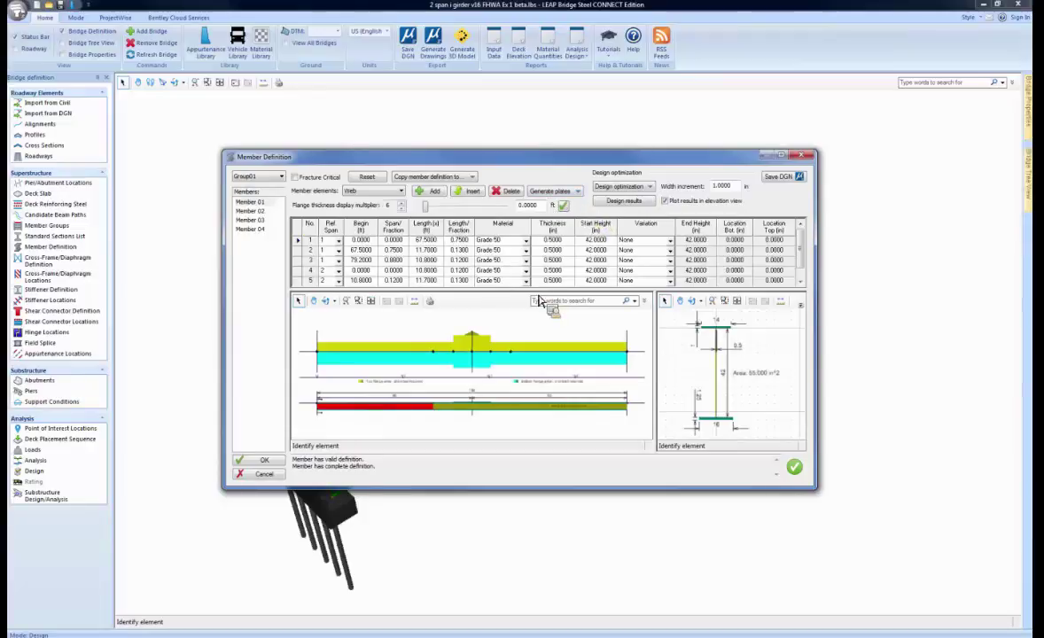
left_click(551, 191)
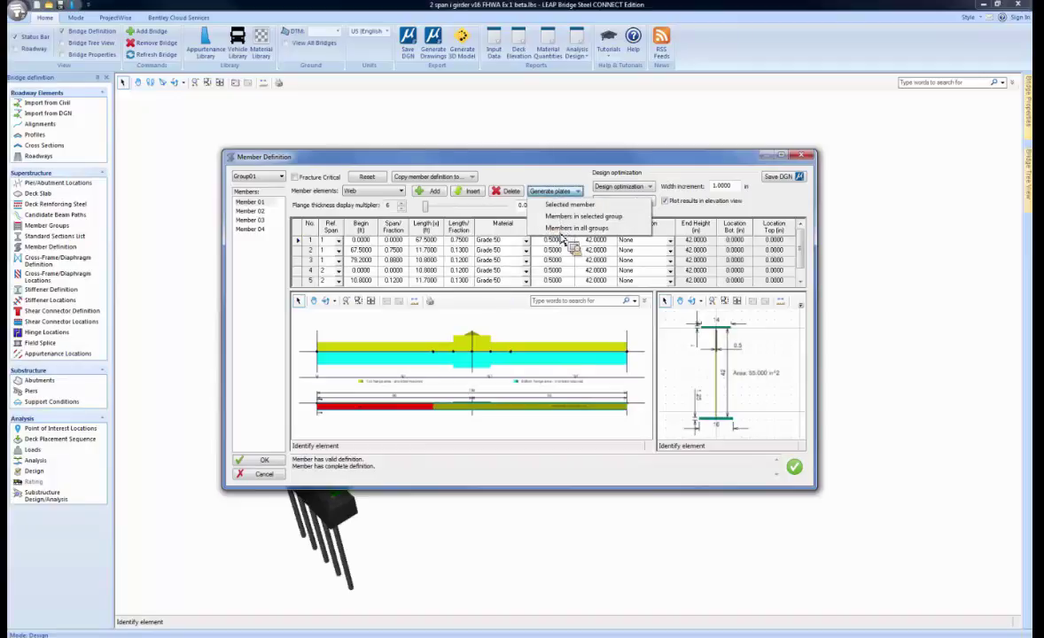
left_click(564, 229)
left_click(558, 349)
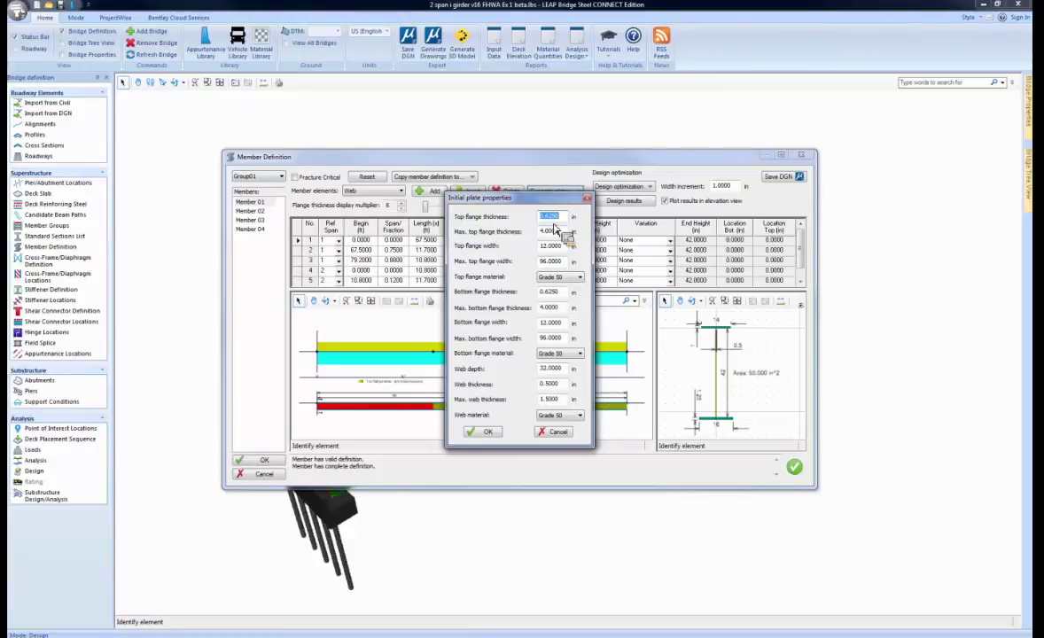
left_click(548, 373)
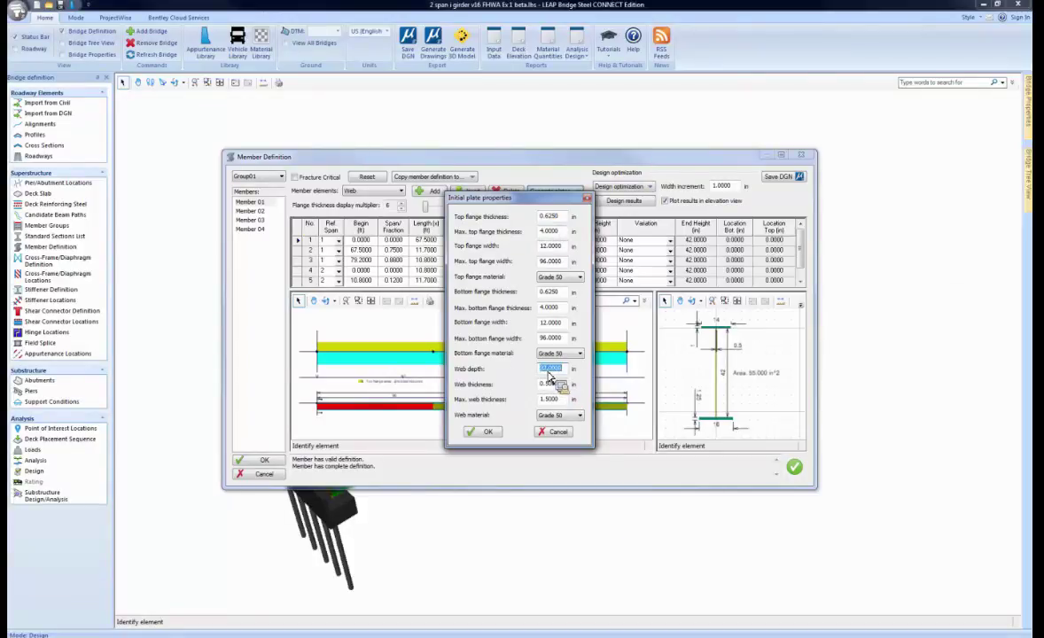
type("4")
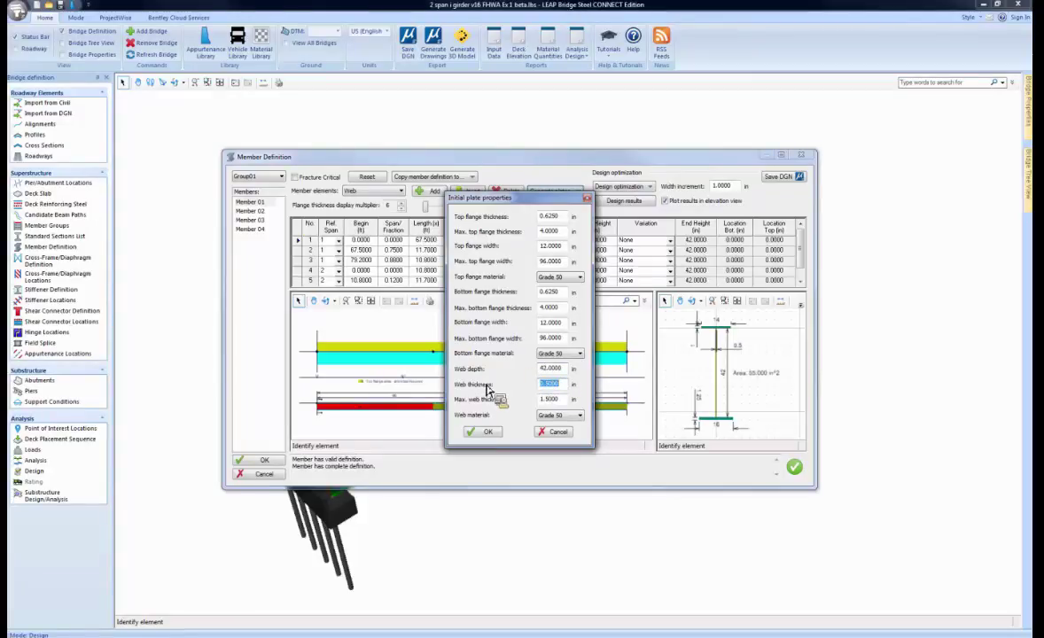
- Set the initial top flange thickness to 0.75 in and its width to 14 in
left_click(553, 216)
left_click_drag(560, 222, 555, 304)
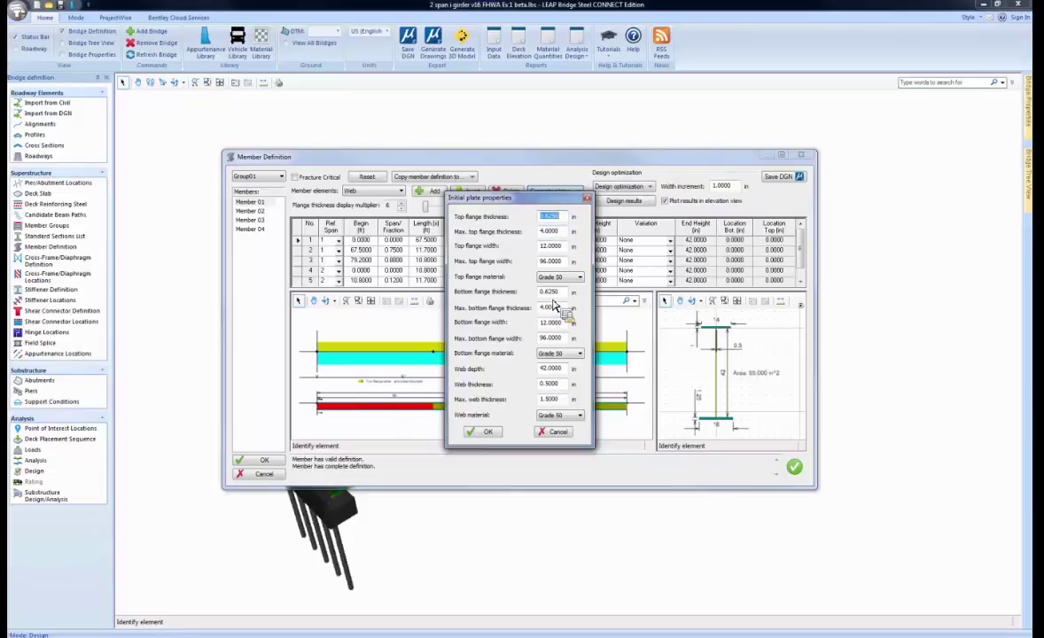
type("0.75")
key("Tab")
key("Tab")
type("14")
key("Tab")
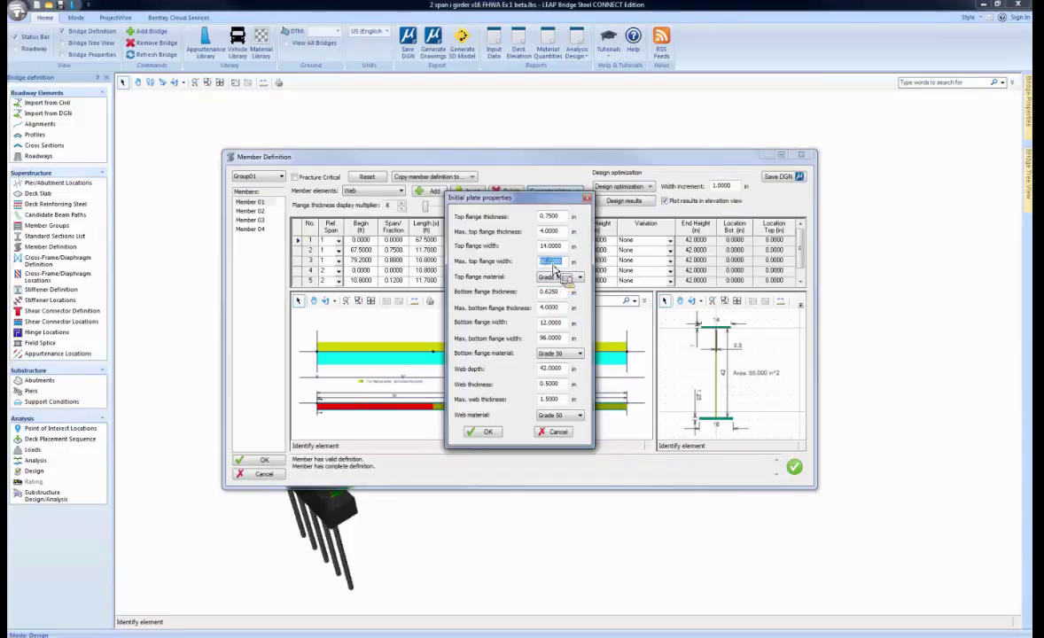
- Limit the top flange to a maximum thickness of 2 in and a maximum width of 28 in
left_click(553, 233)
type("2")
key("Tab")
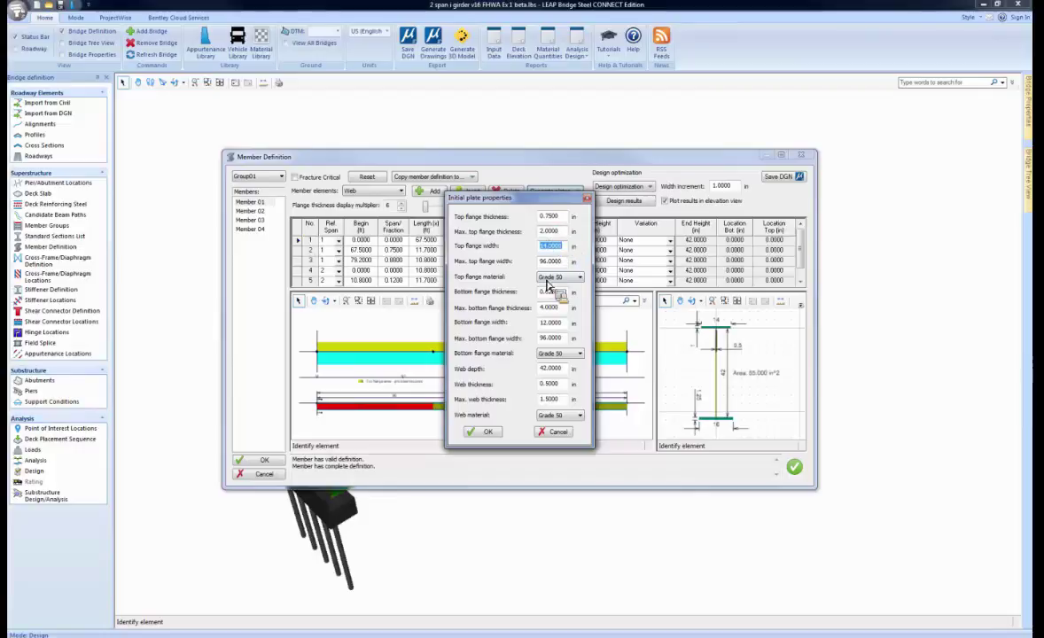
key("Tab")
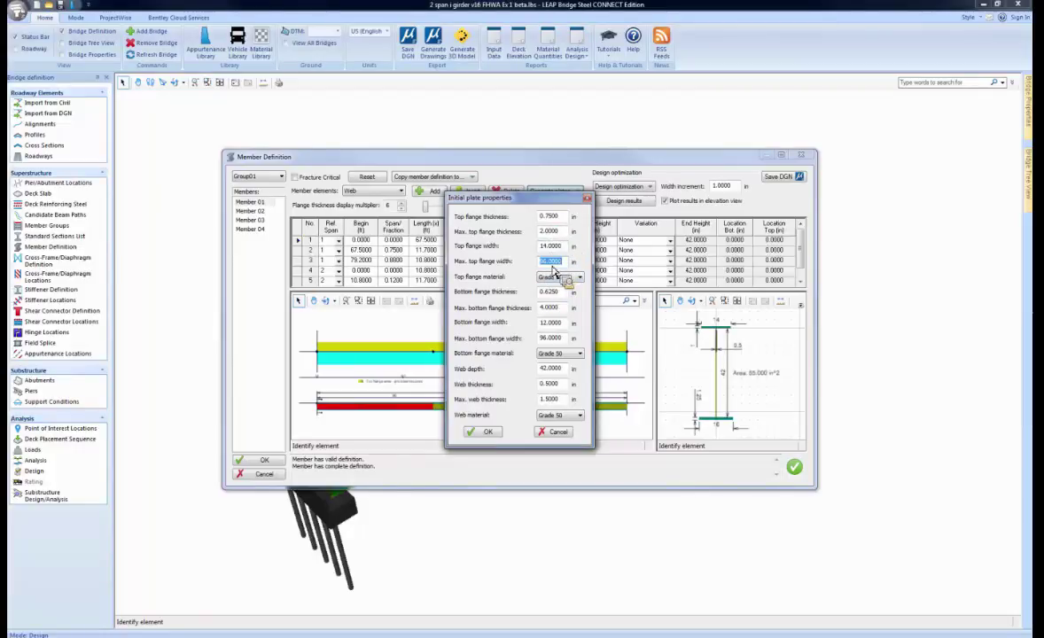
type("28")
key("Tab")
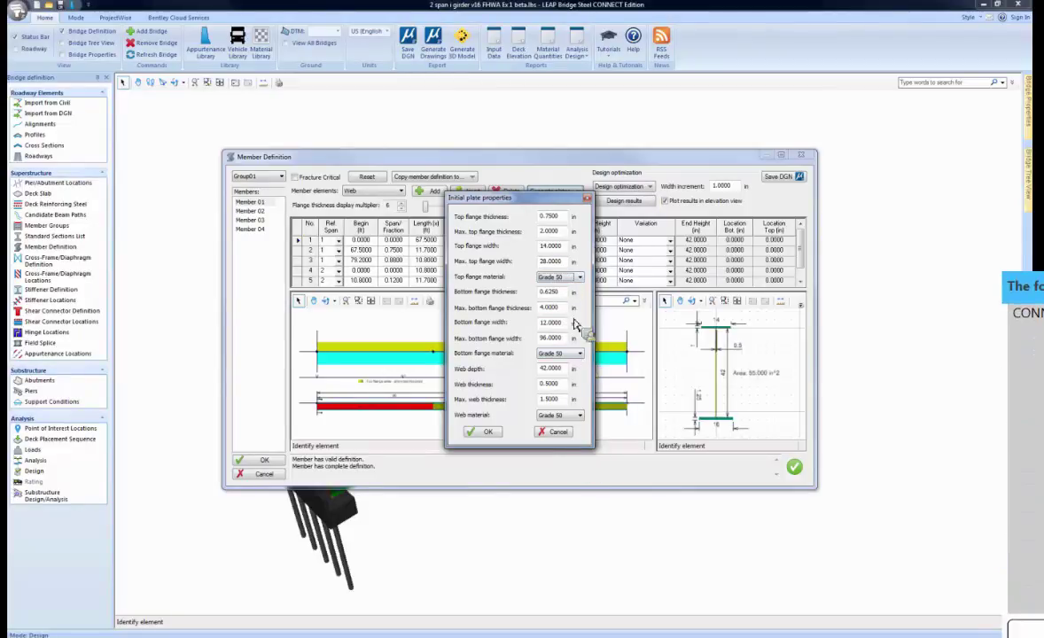
- Set the bottom flange to 1 in thick, 3 in maximum thickness and 16 in wide, and generate the plates, accepting the member definition
left_click(561, 293)
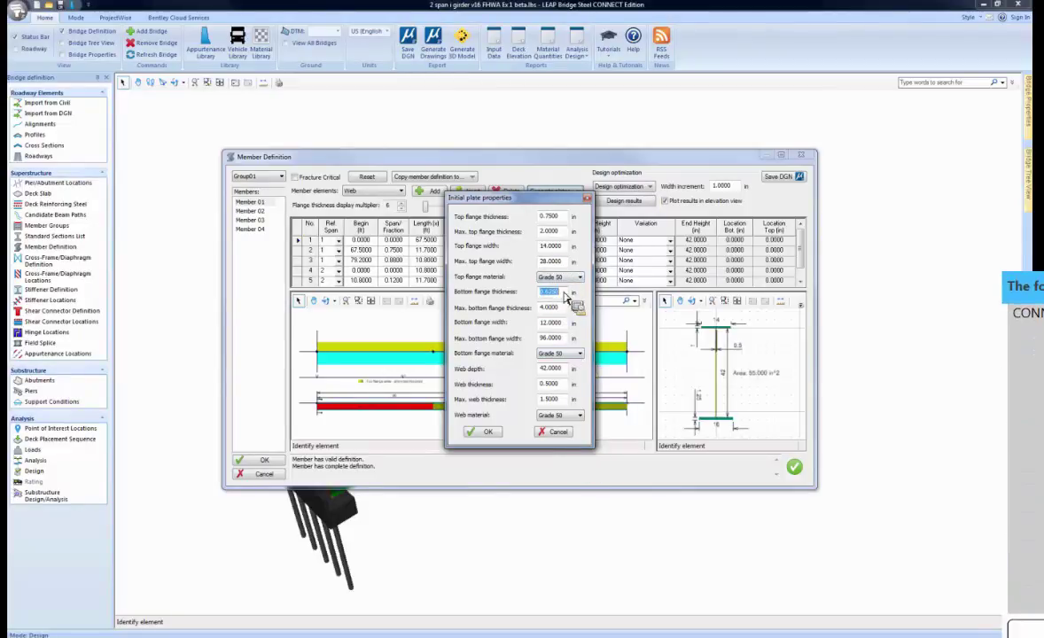
type("1")
key("Tab")
key("Tab")
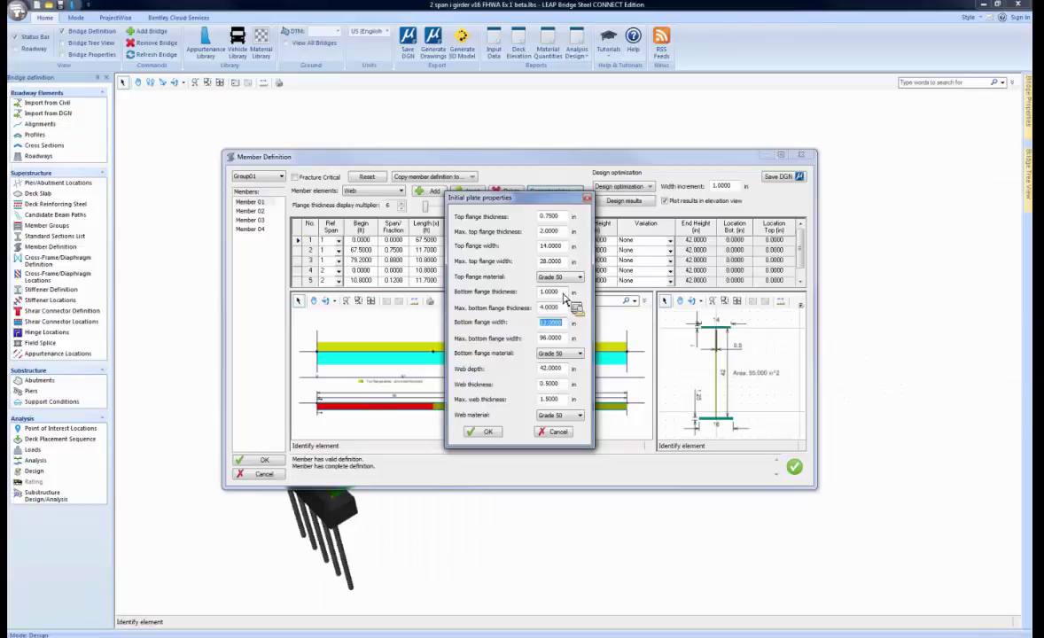
type("16")
left_click(556, 307)
type("3")
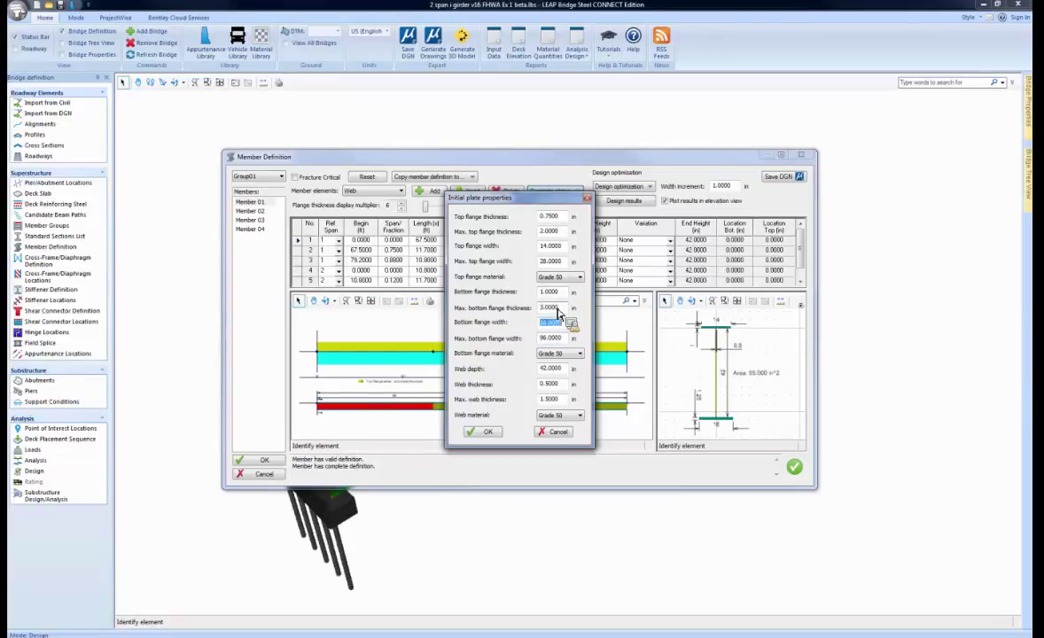
key("Tab")
left_click(494, 433)
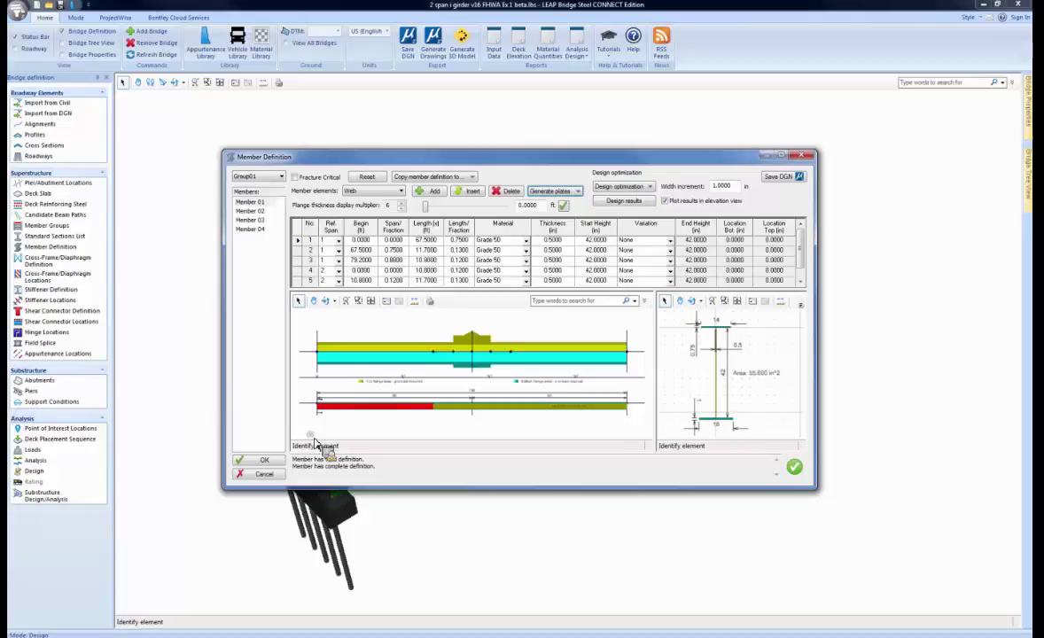
left_click(270, 460)
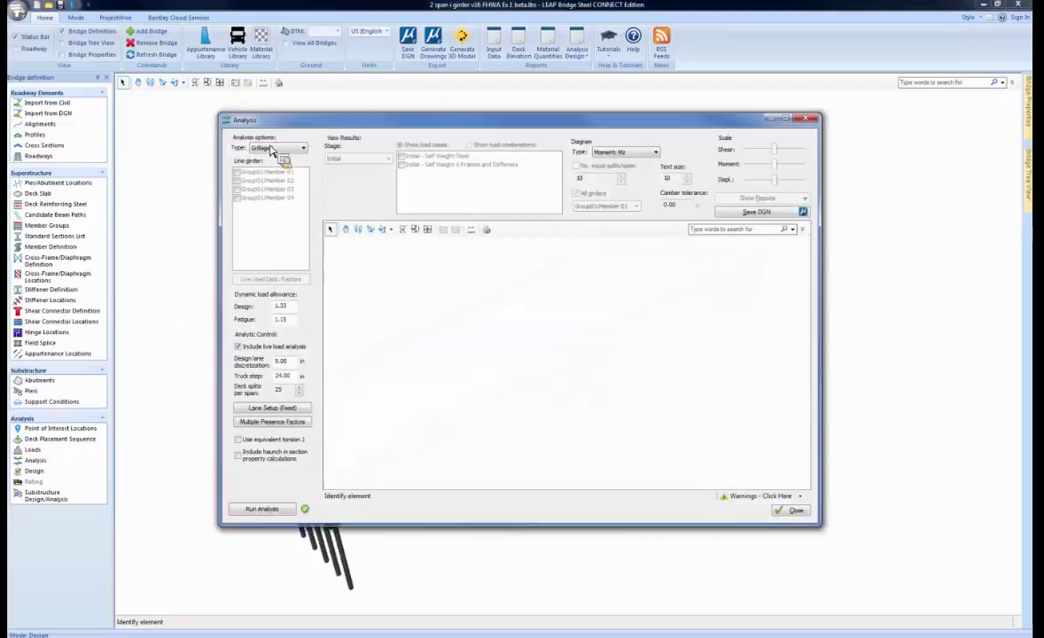
- Set the analysis type to Line Girder and run the analysis for Member 01 of Group01 only
left_click(276, 148)
left_click(266, 166)
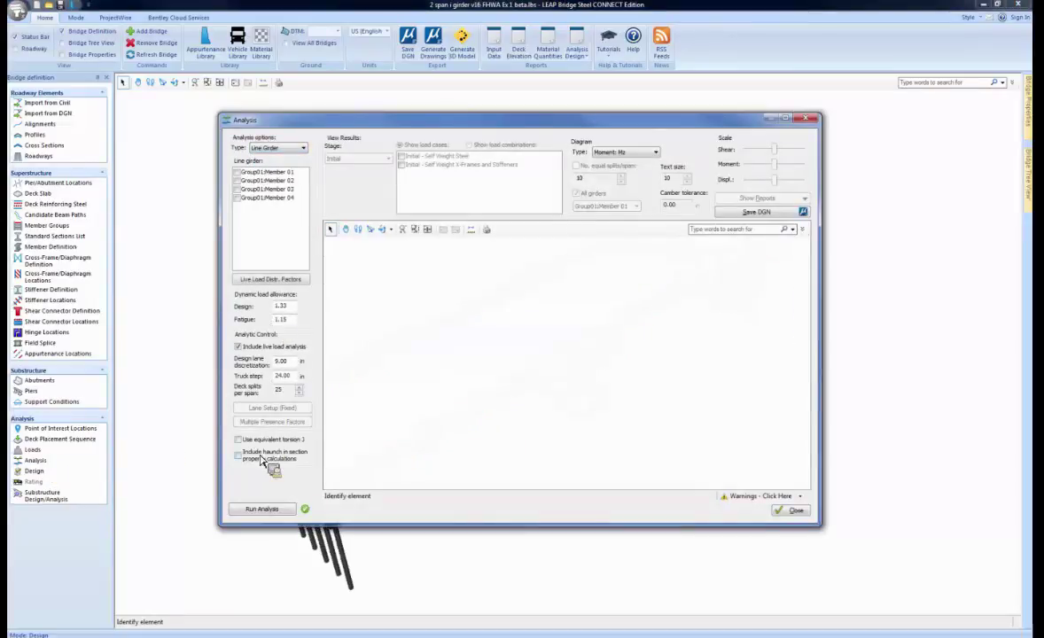
left_click(242, 175)
left_click(242, 183)
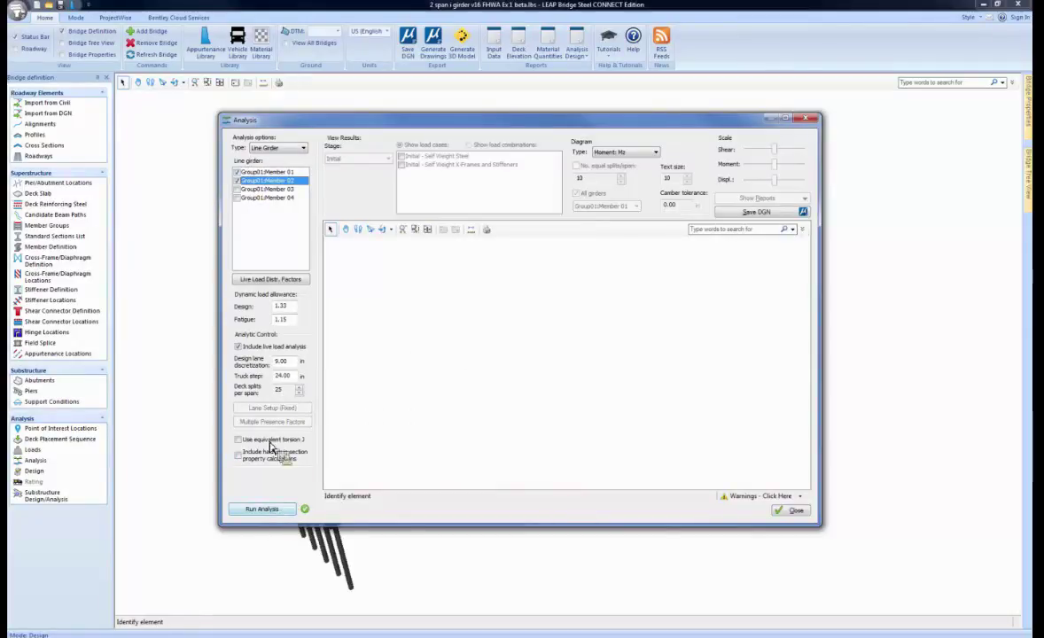
left_click(237, 180)
left_click(281, 509)
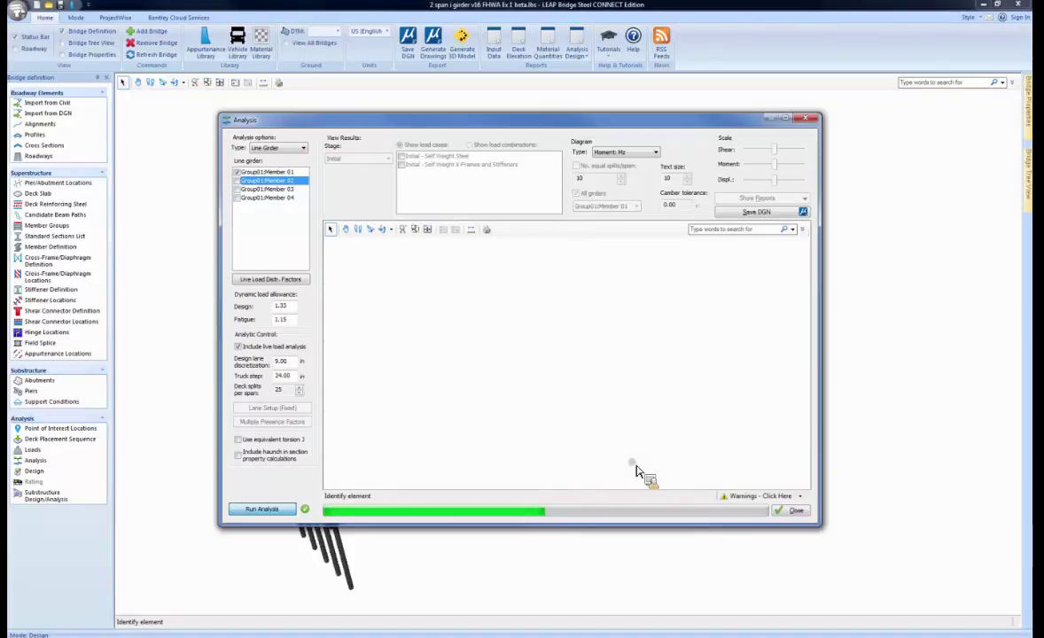
left_click(568, 348)
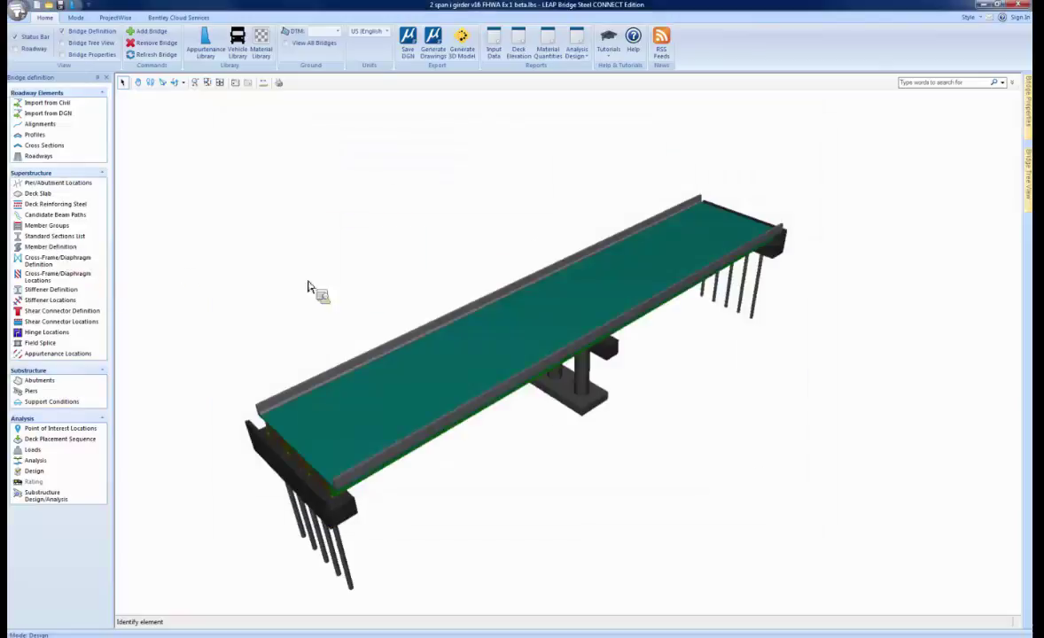
- Run the design optimization for the selected Member 01 in the member definition
double_click(425, 302)
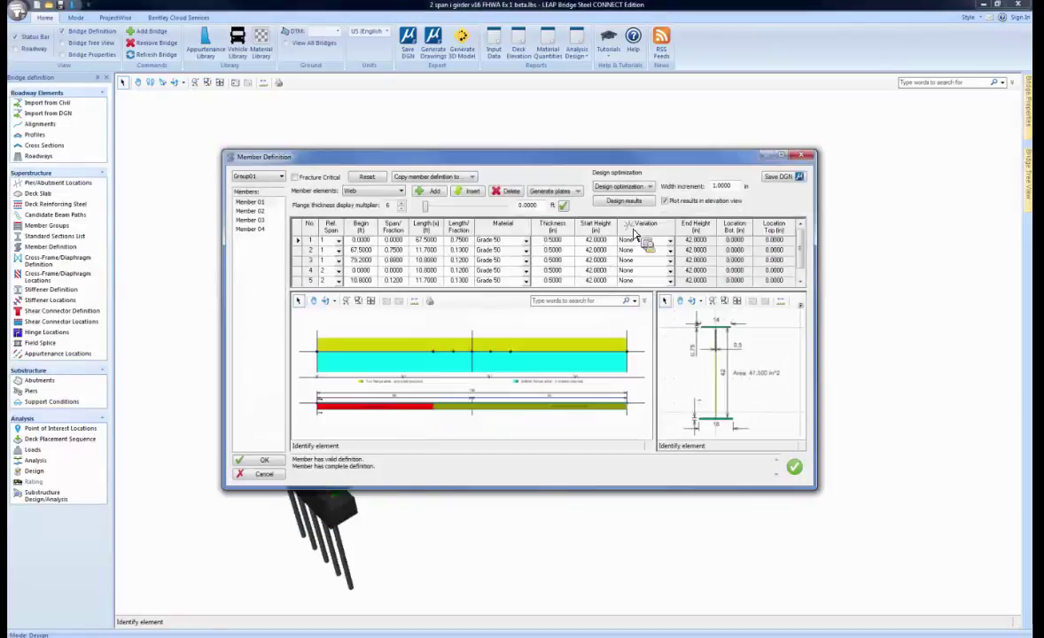
left_click(630, 187)
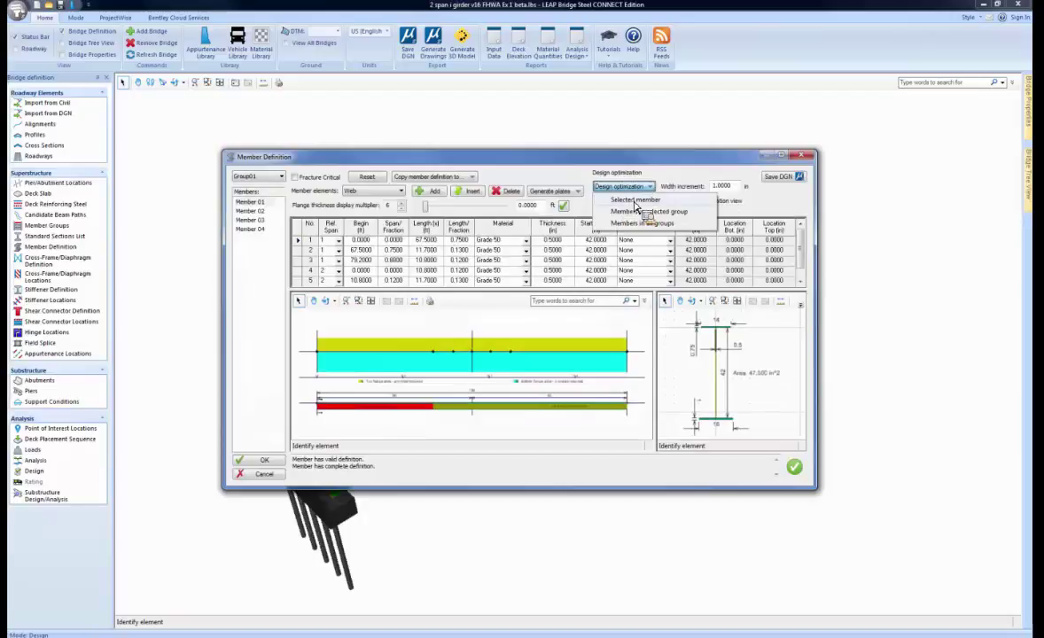
left_click(636, 205)
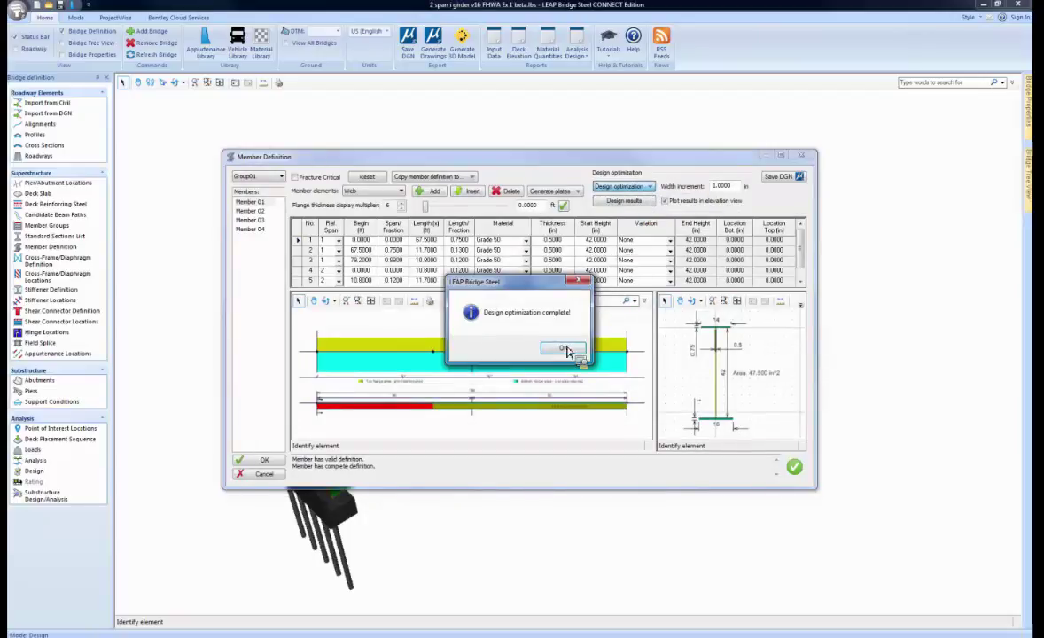
key("Return")
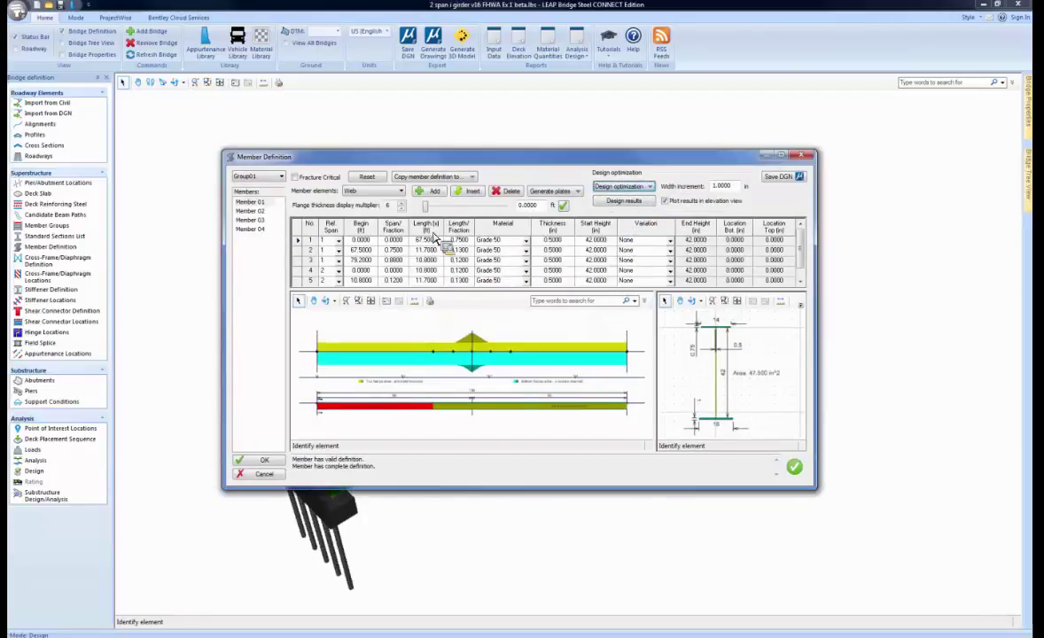
- Show the top flange design optimization results side by side with the top flange plates of the member definition
left_click_drag(379, 179, 234, 141)
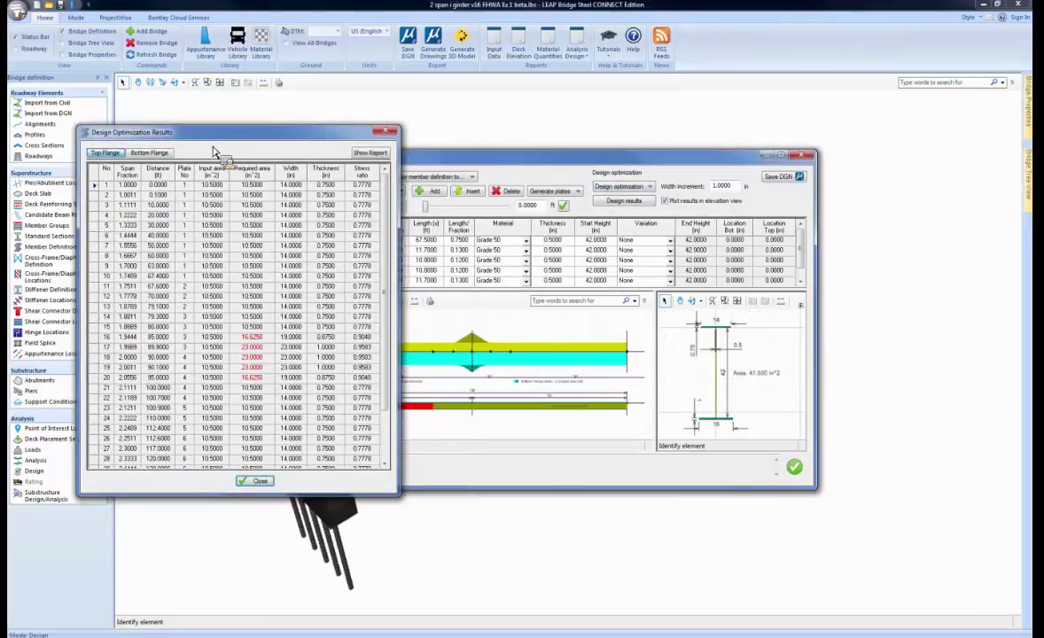
left_click_drag(212, 133, 226, 150)
left_click_drag(609, 160, 763, 163)
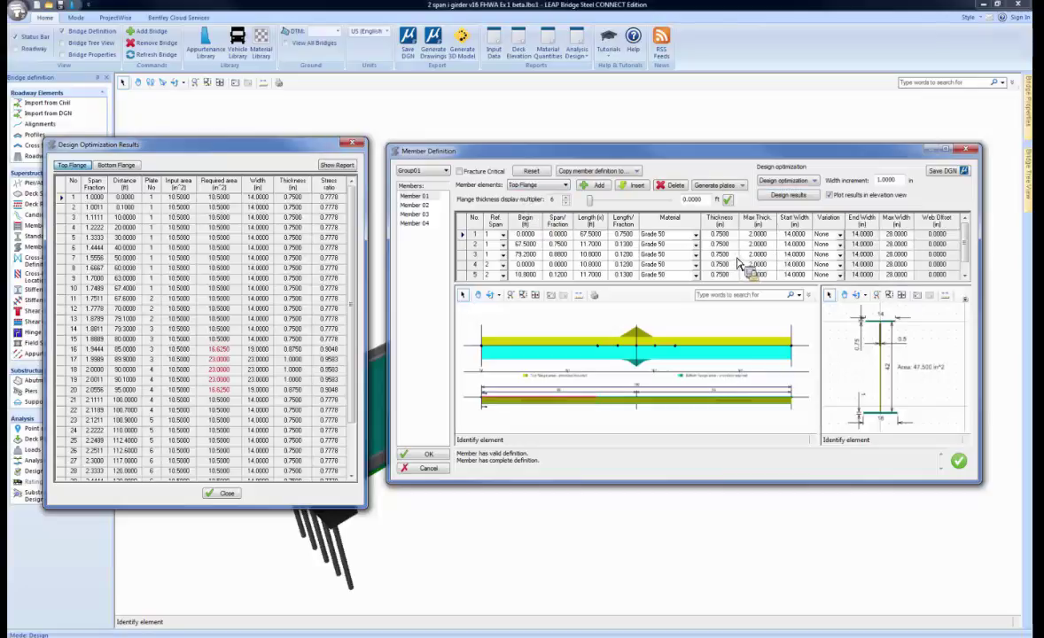
- Calculate 23 / 16 for the required thickness and set top flange plates 3 and 4 to 1.5 in thick
left_click_drag(735, 256, 735, 266)
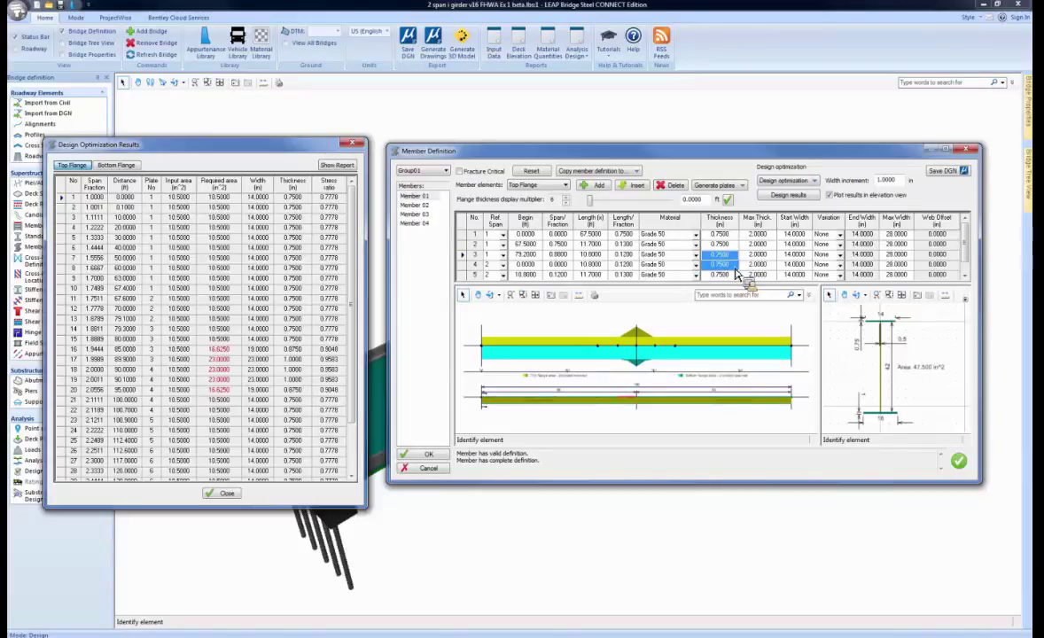
type("23 / ")
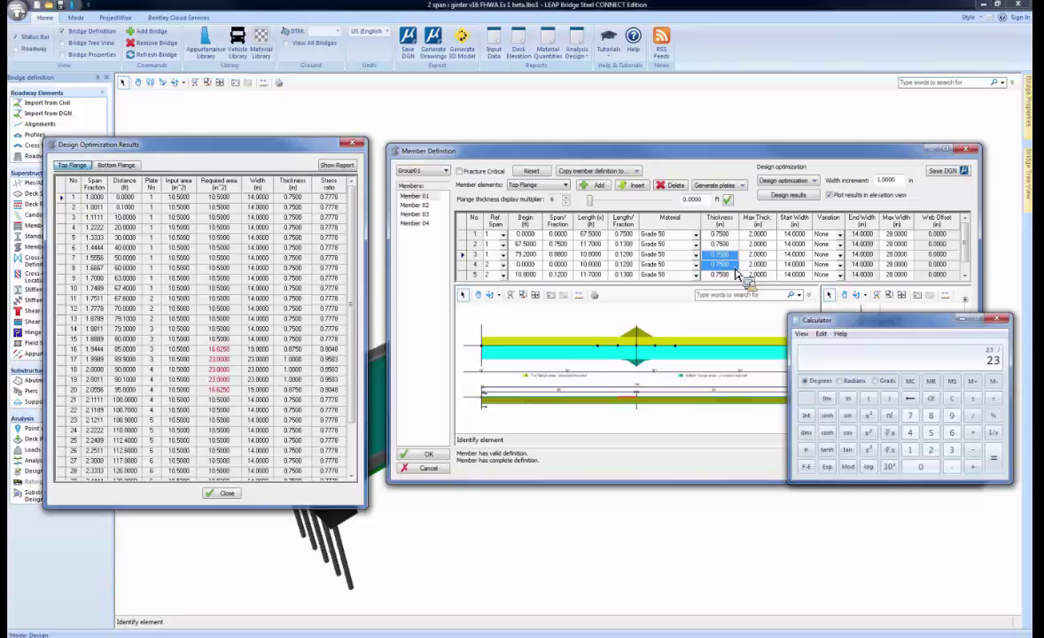
type("16")
key("Return")
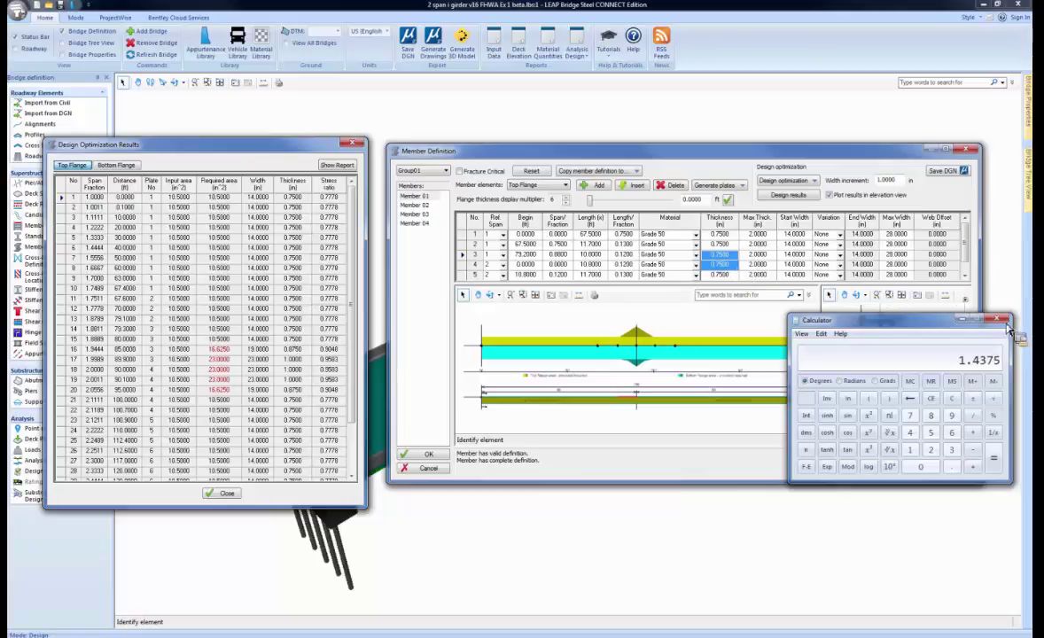
left_click(1000, 321)
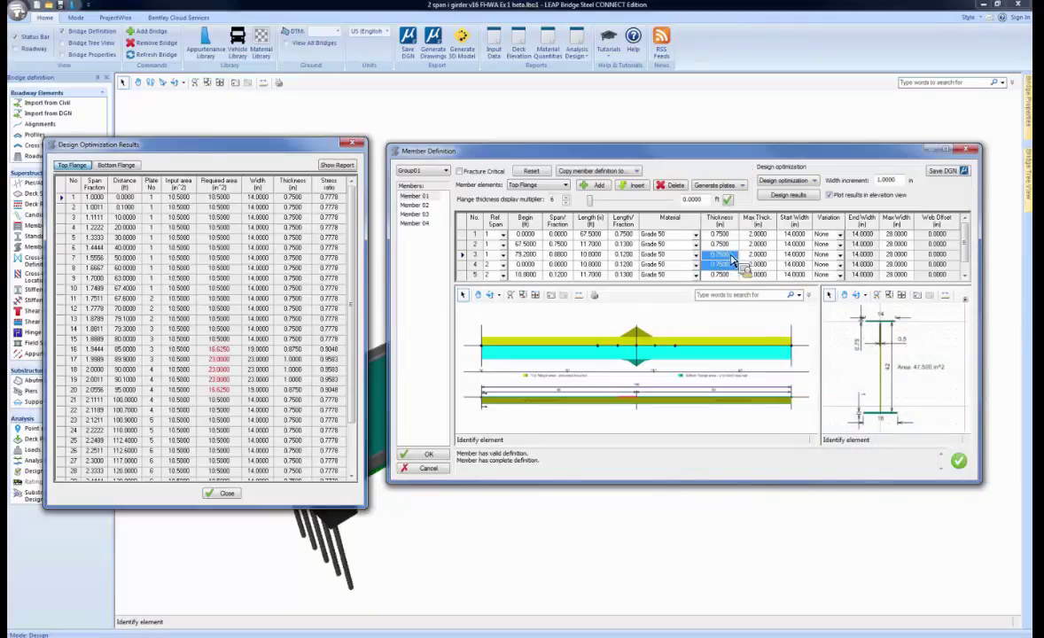
type("1.5")
key("Return")
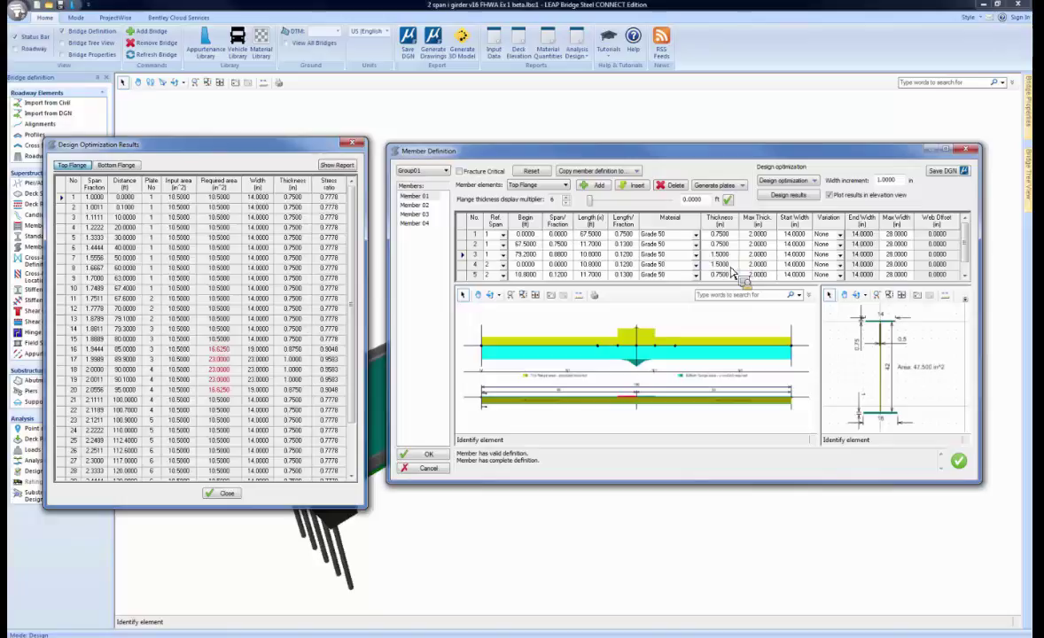
- Set the start width of top flange plates 3 and 4 to 16 in
left_click(800, 255)
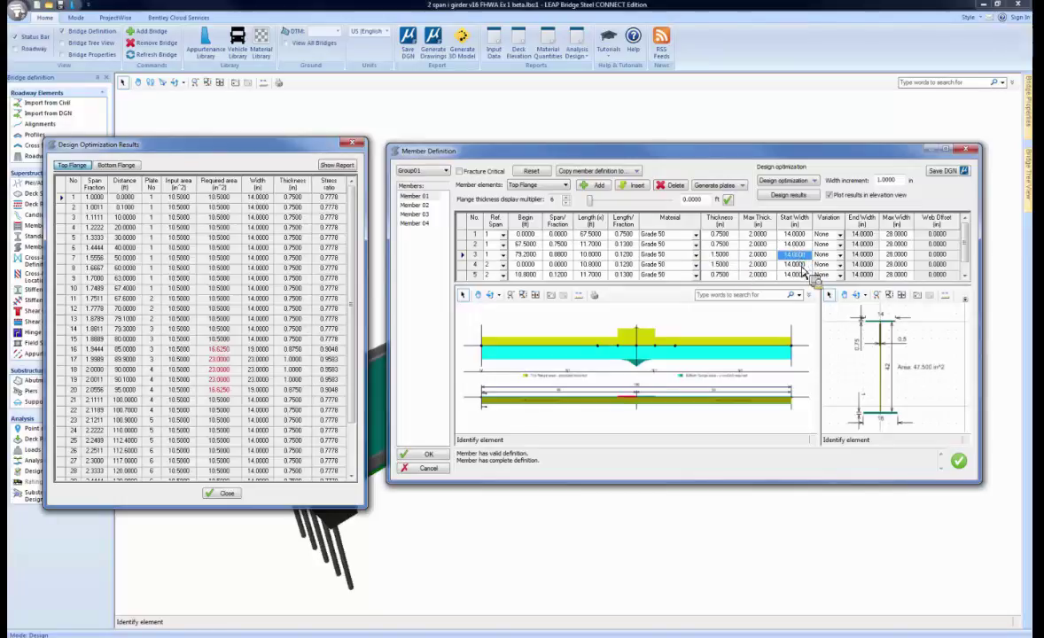
left_click(801, 265, "shift")
type("16")
key("Return")
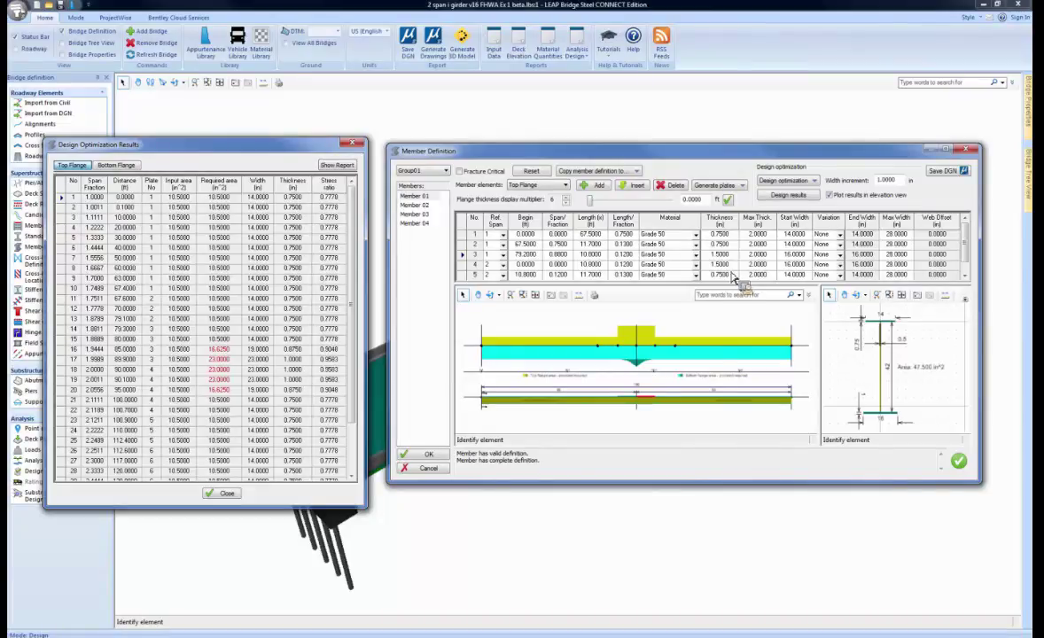
- Show the bottom flange plates and their optimization results, and calculate 24.75 / 18 for the required thickness
left_click(537, 185)
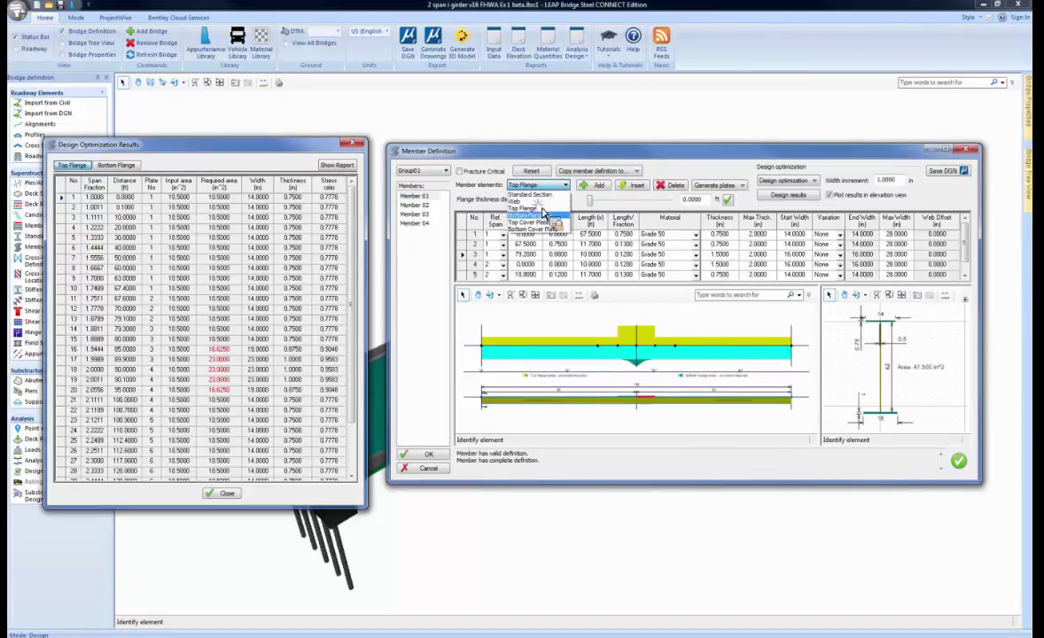
left_click(525, 202)
left_click(116, 165)
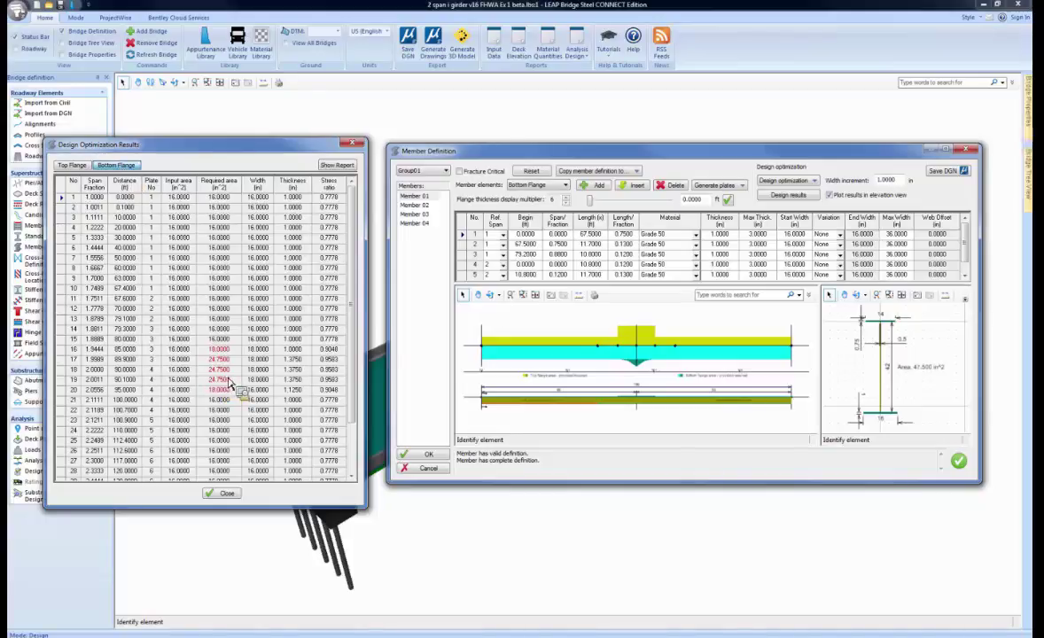
key("XF86Calculator")
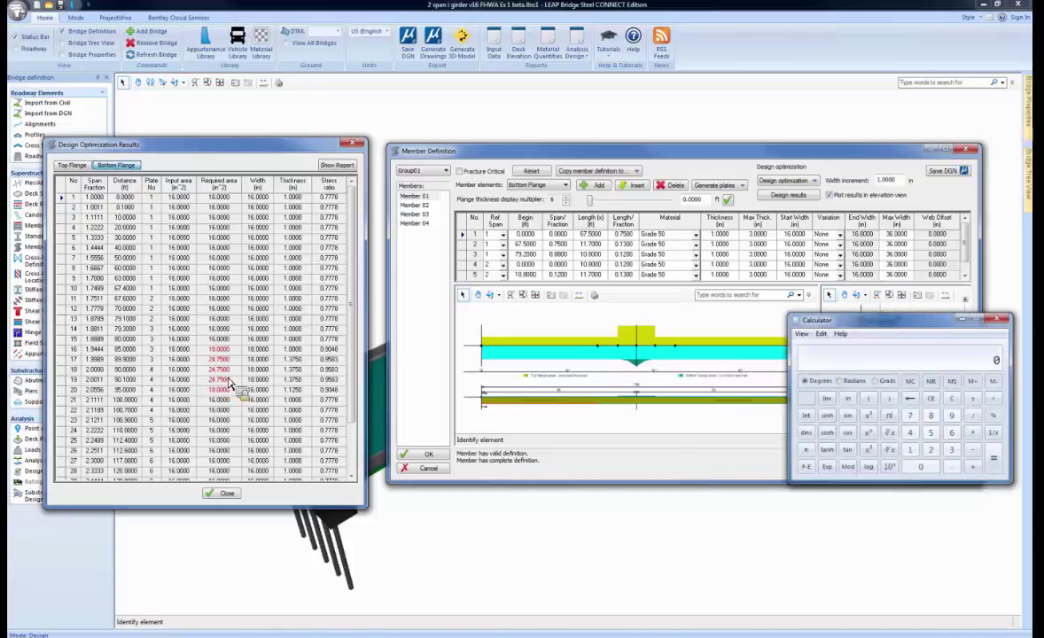
type("24.75")
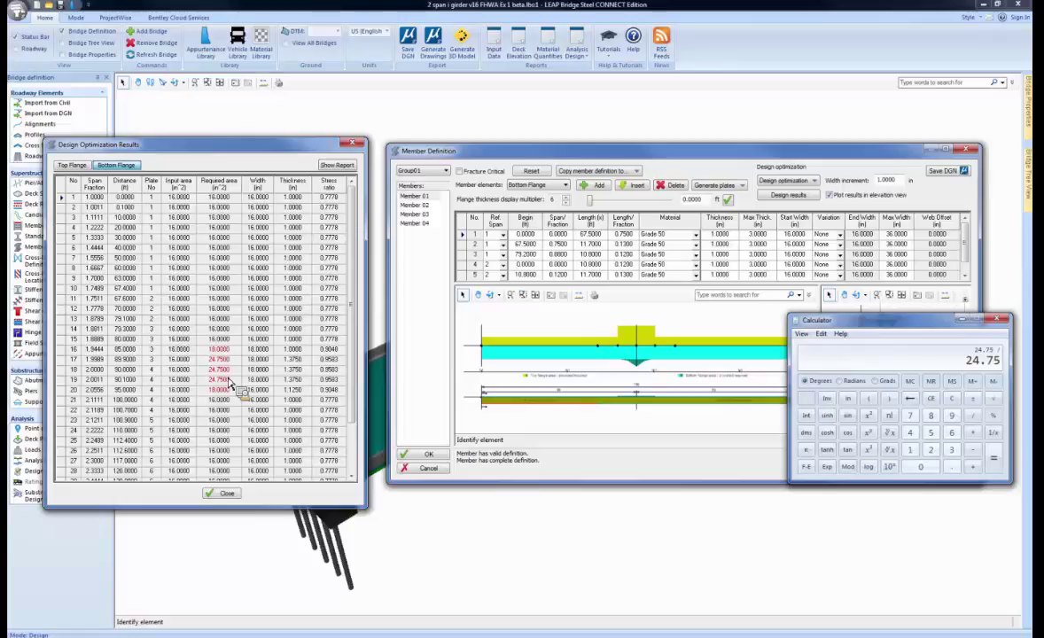
type("/18")
key("Return")
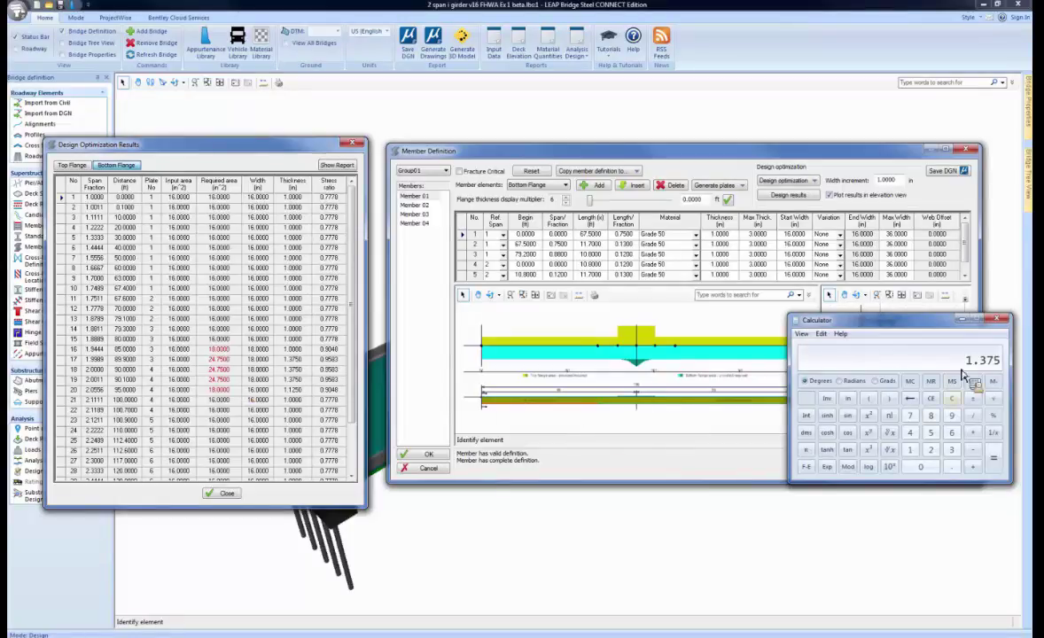
left_click(999, 320)
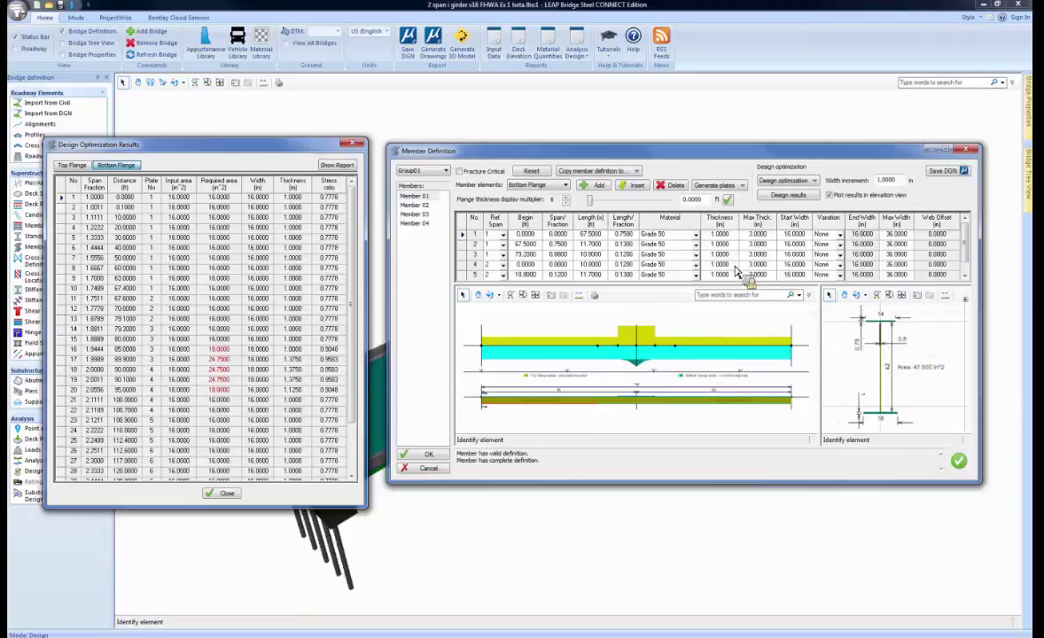
- Set bottom flange plates 3 and 4 to 1.375 in thick with a start width of 18 in
left_click_drag(735, 256, 736, 267)
type("1.3")
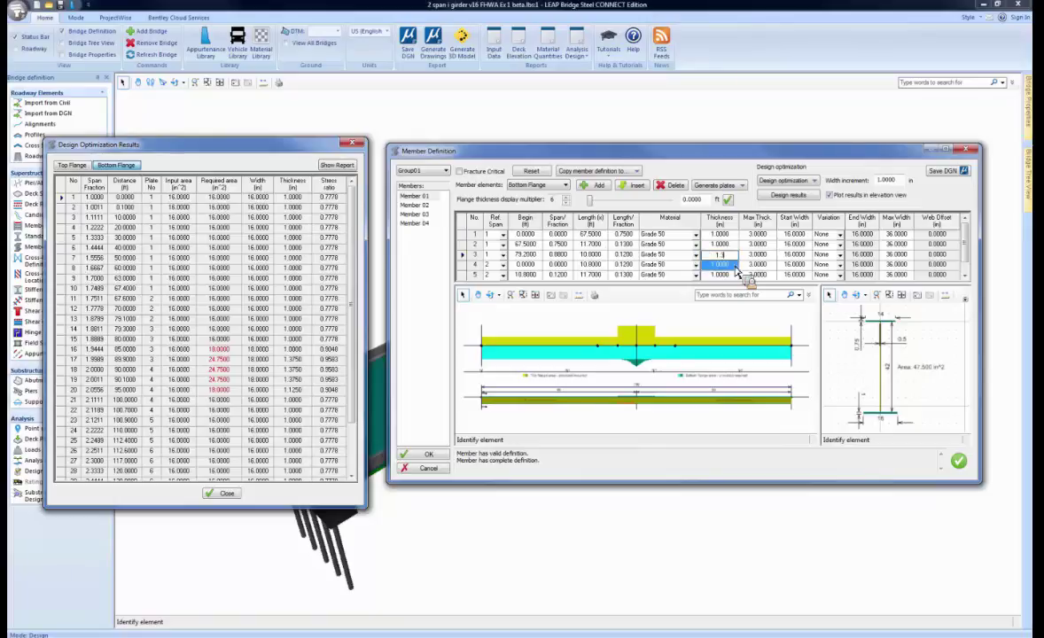
type("75")
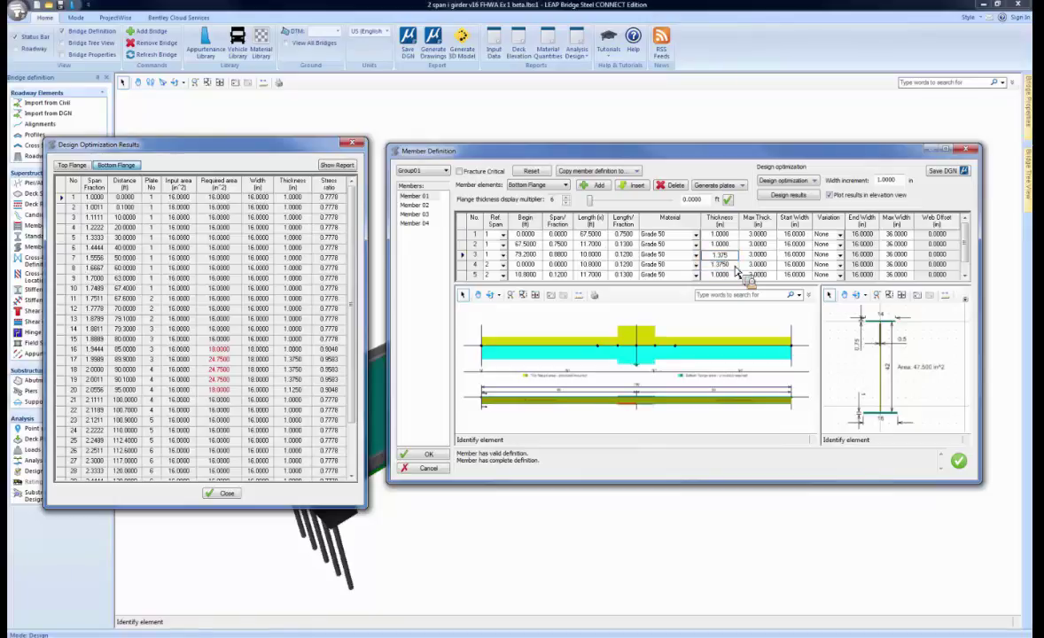
left_click(793, 255)
left_click(796, 268, "shift")
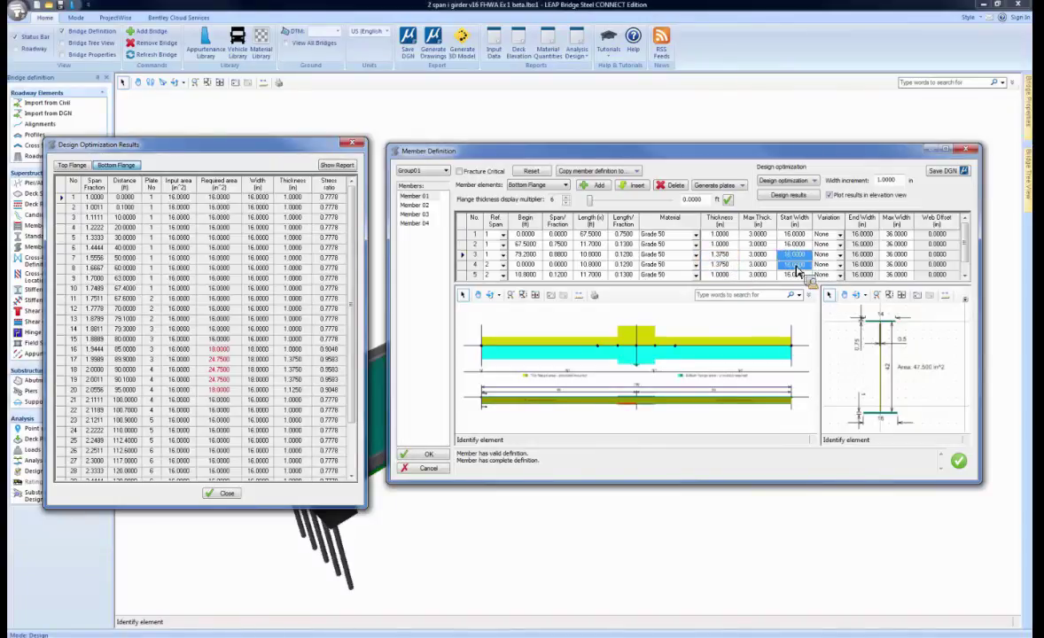
type("18")
key("Return")
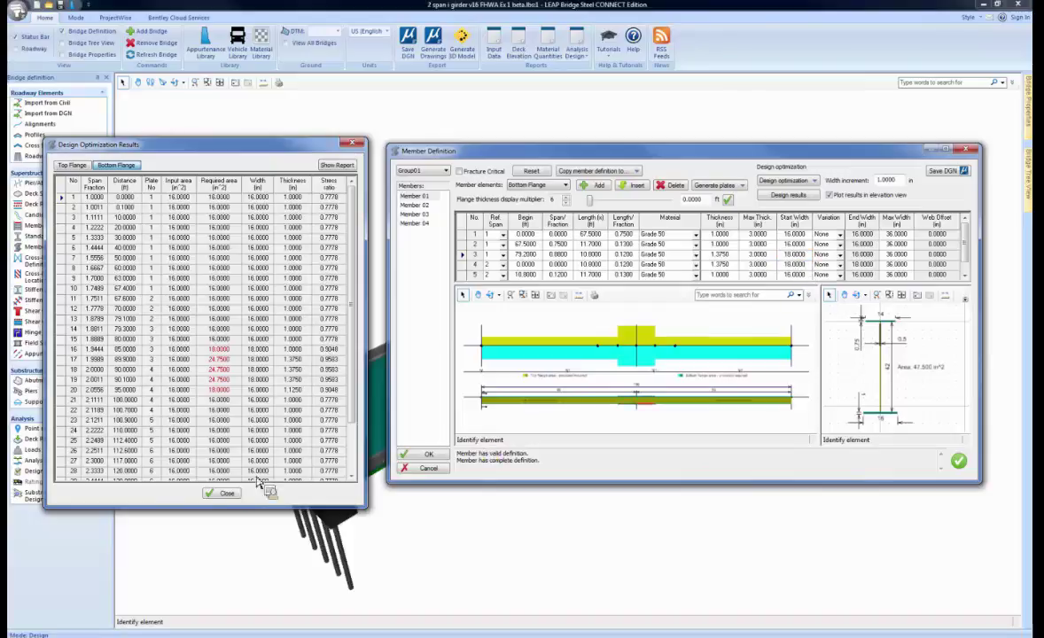
- Close the design optimization results and accept the member definition
left_click(225, 495)
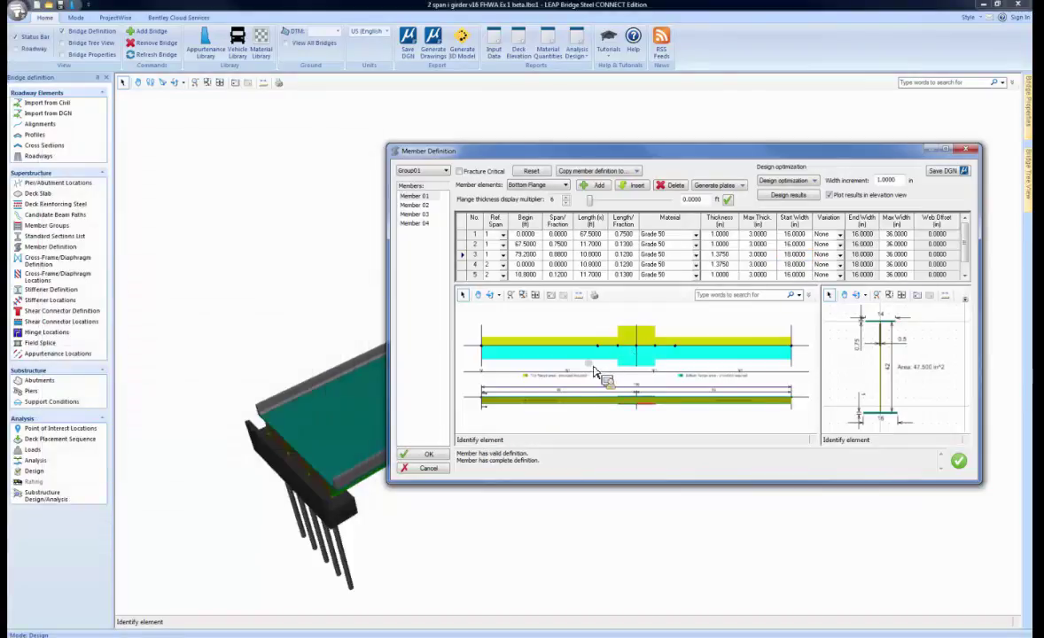
left_click(599, 171)
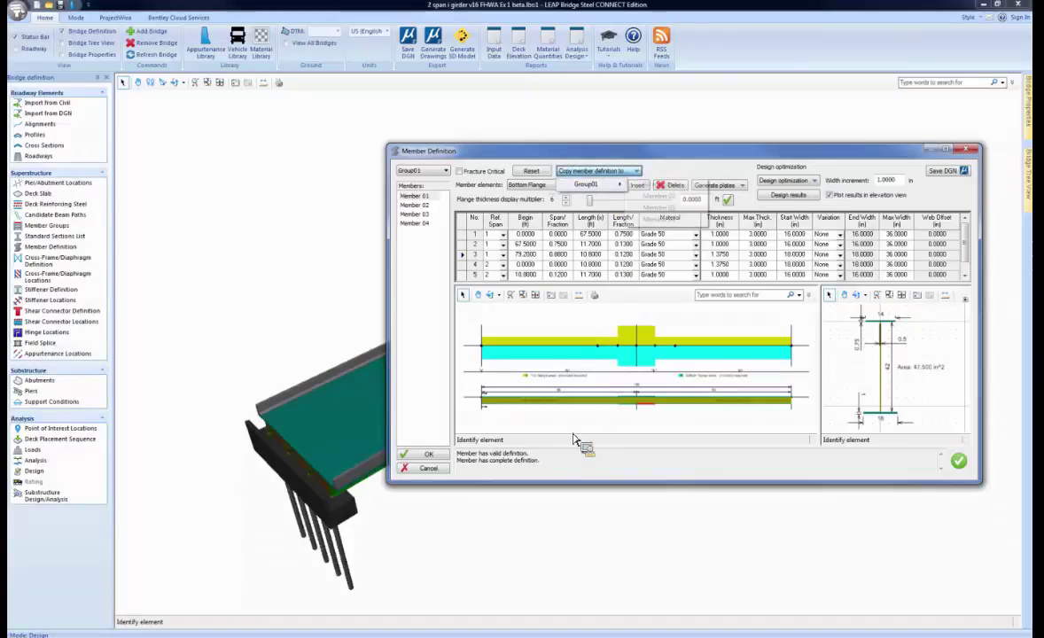
left_click(531, 454)
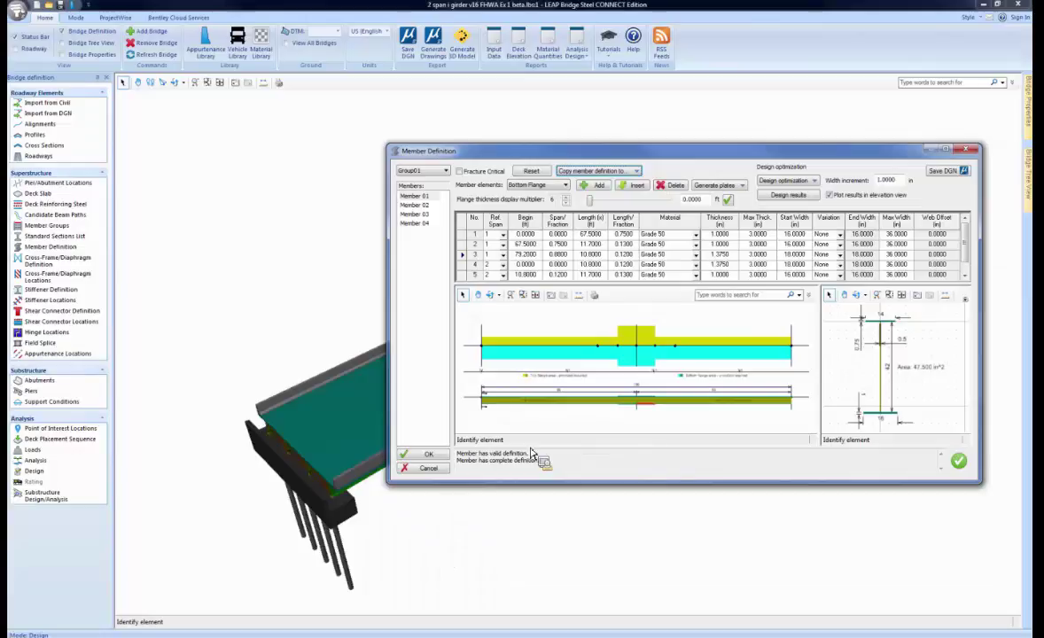
left_click(427, 467)
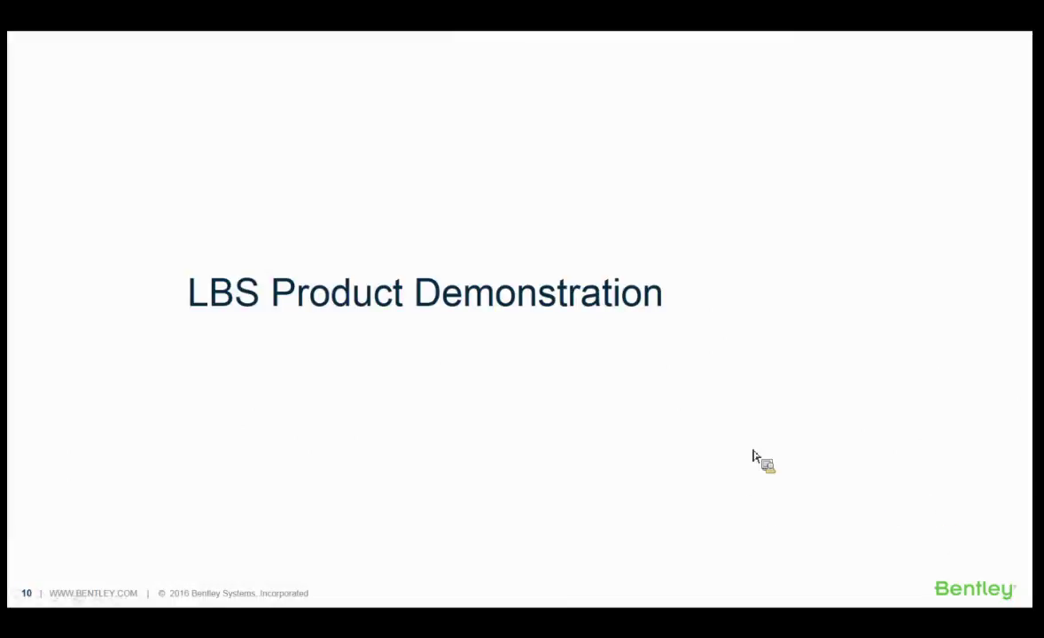
left_click(753, 457)
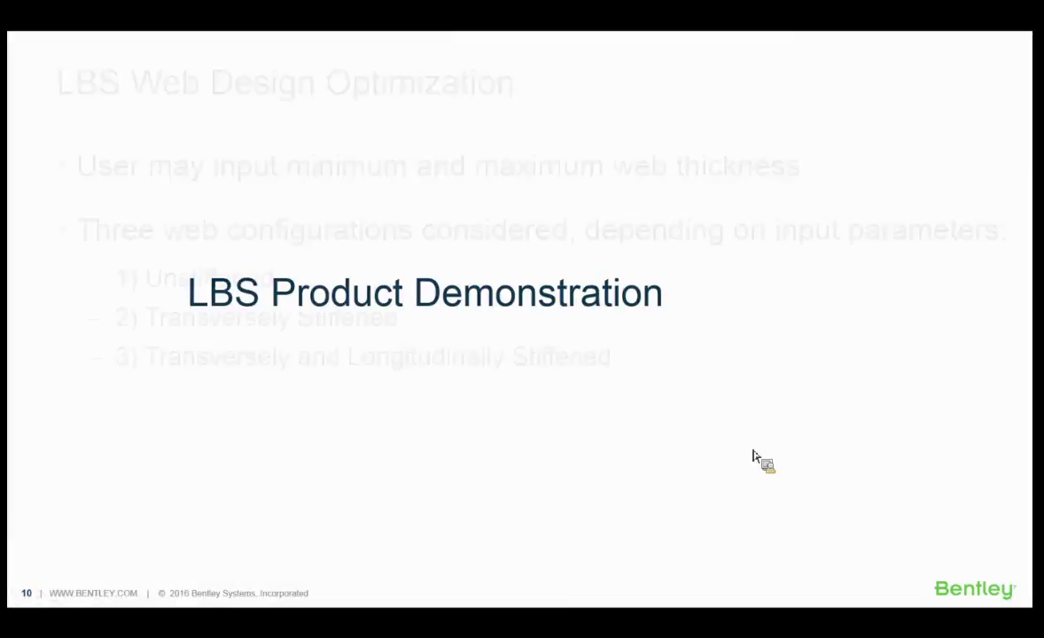
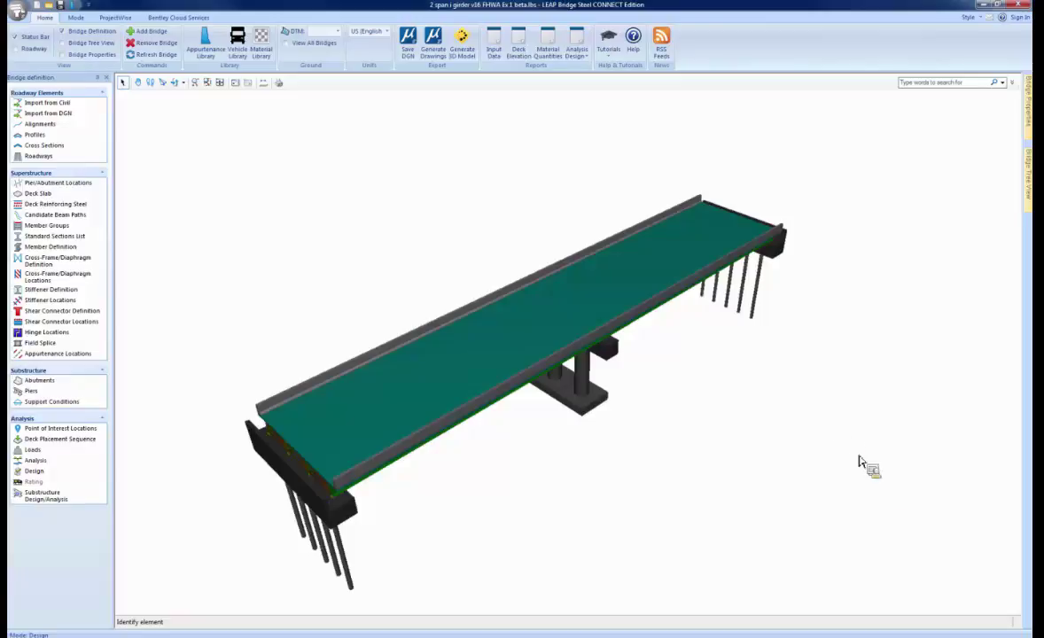
- Review the Final stage load combinations and the bridge's load groups, leaving the loads without saving changes
left_click(33, 449)
left_click_drag(617, 286, 591, 270)
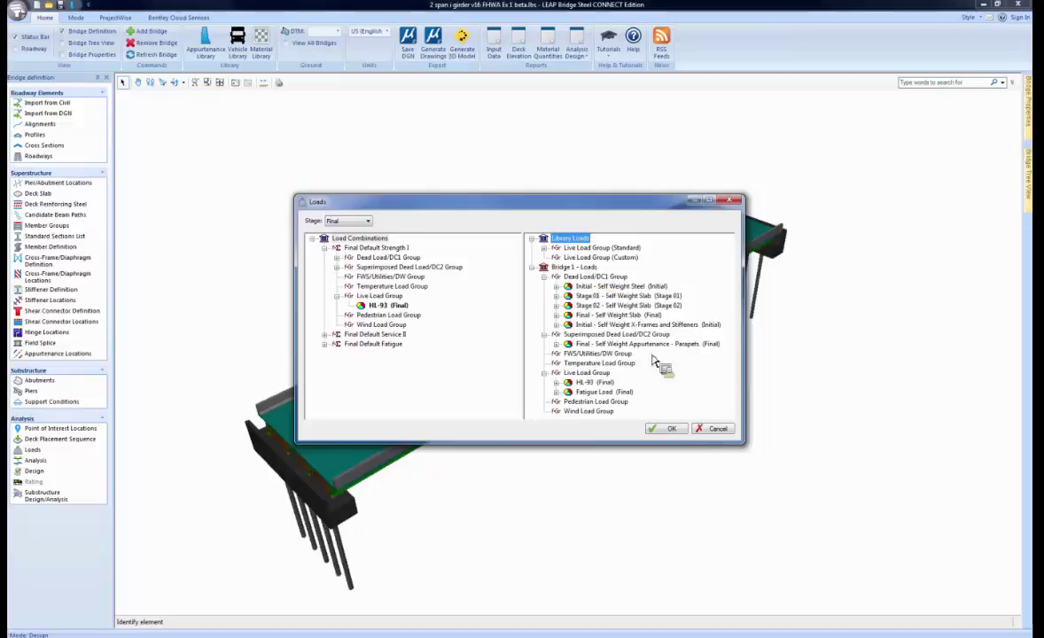
left_click(712, 430)
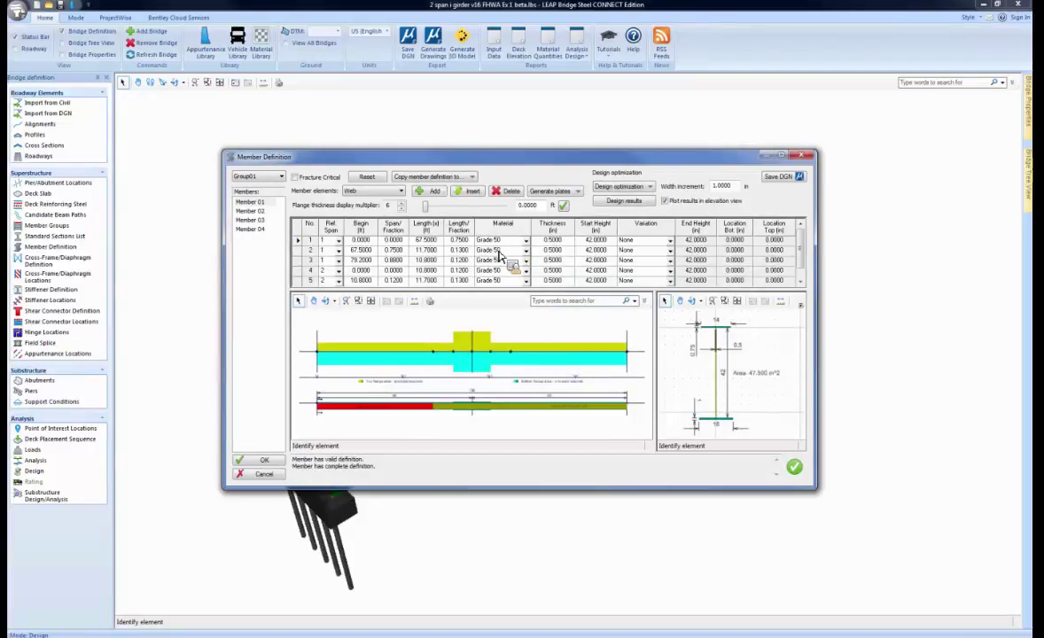
- Reopen the member definition and show the top flange plates of Member 01
left_click(394, 191)
left_click(373, 218)
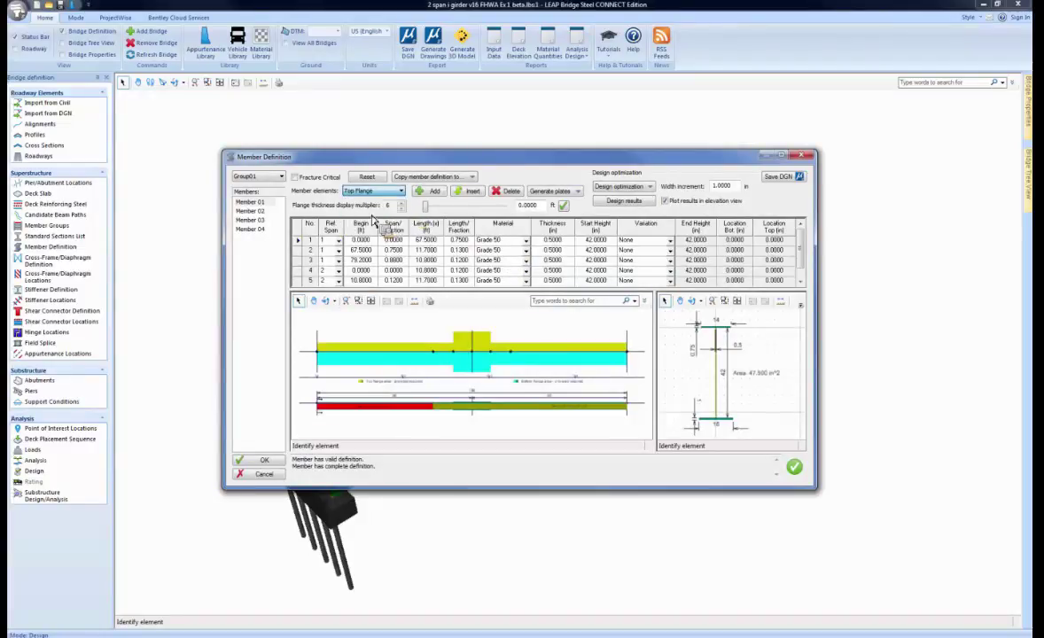